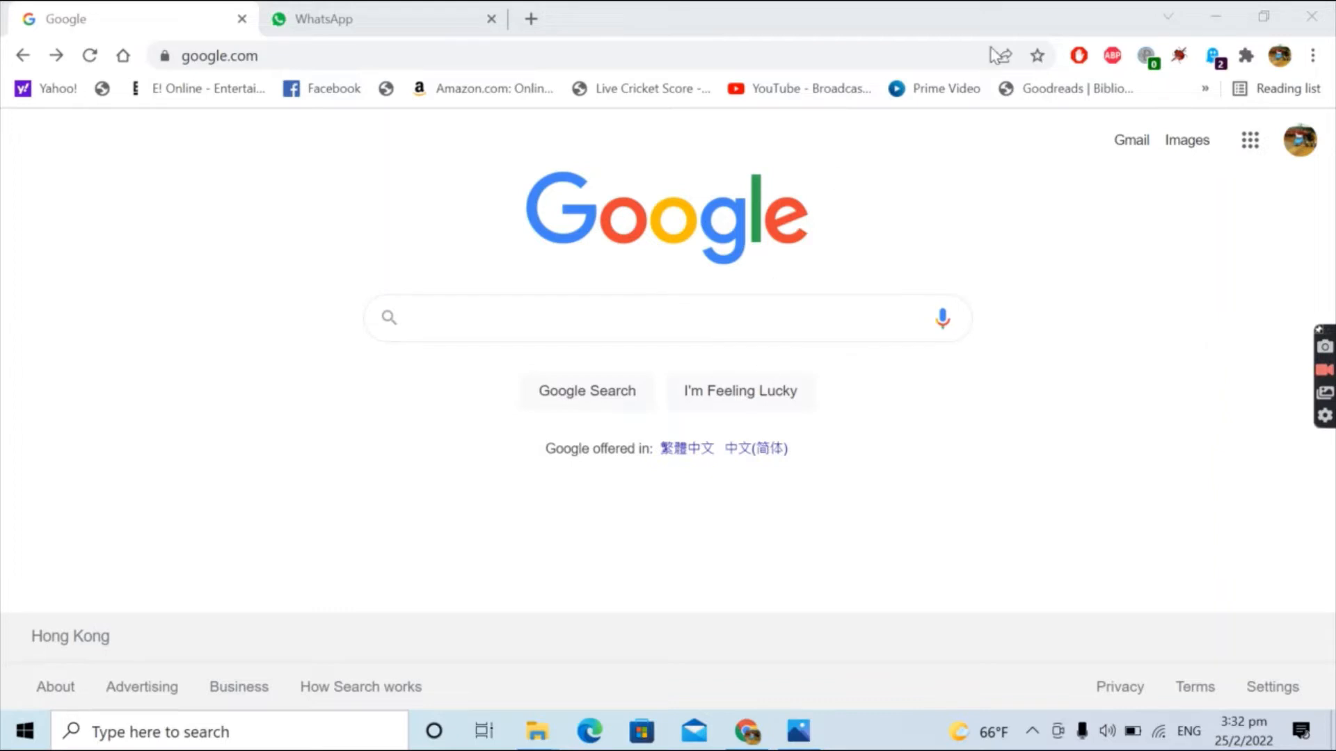
Open Google Docs from the list of Google apps
left_click(540, 54)
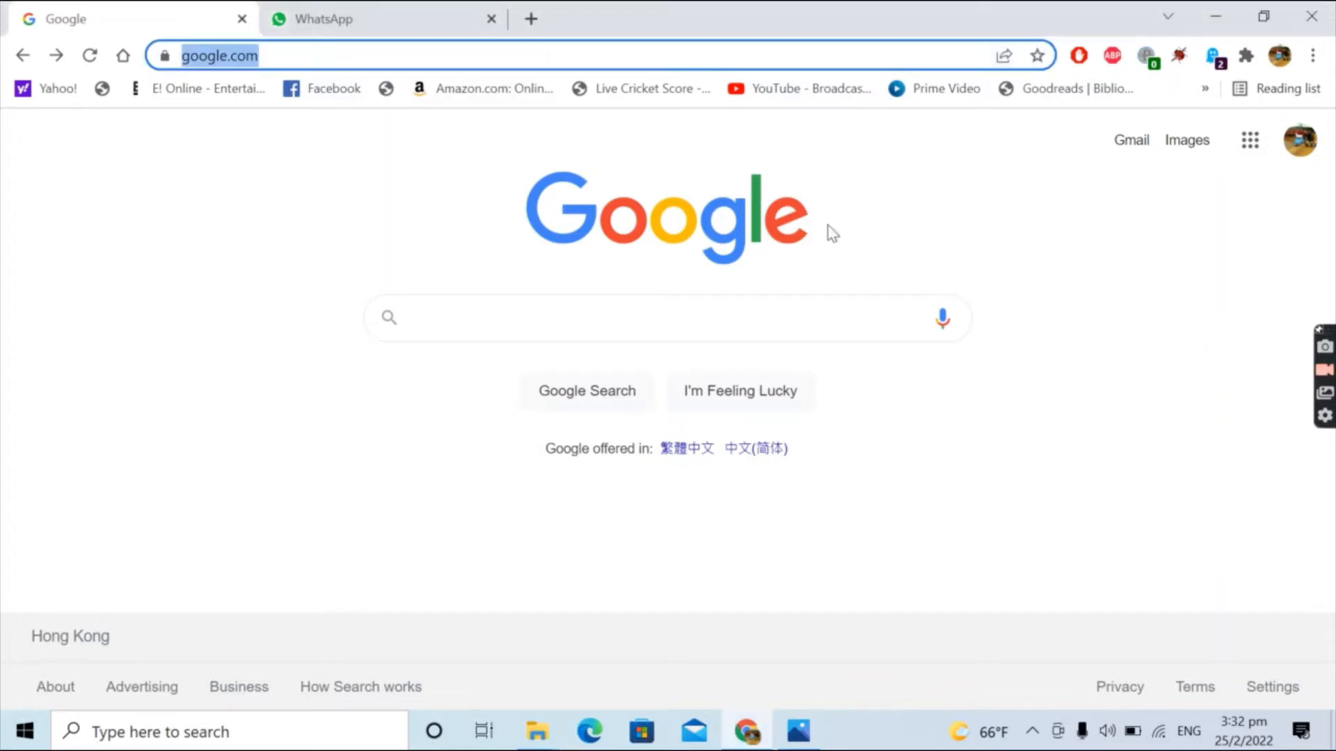
left_click(1168, 313)
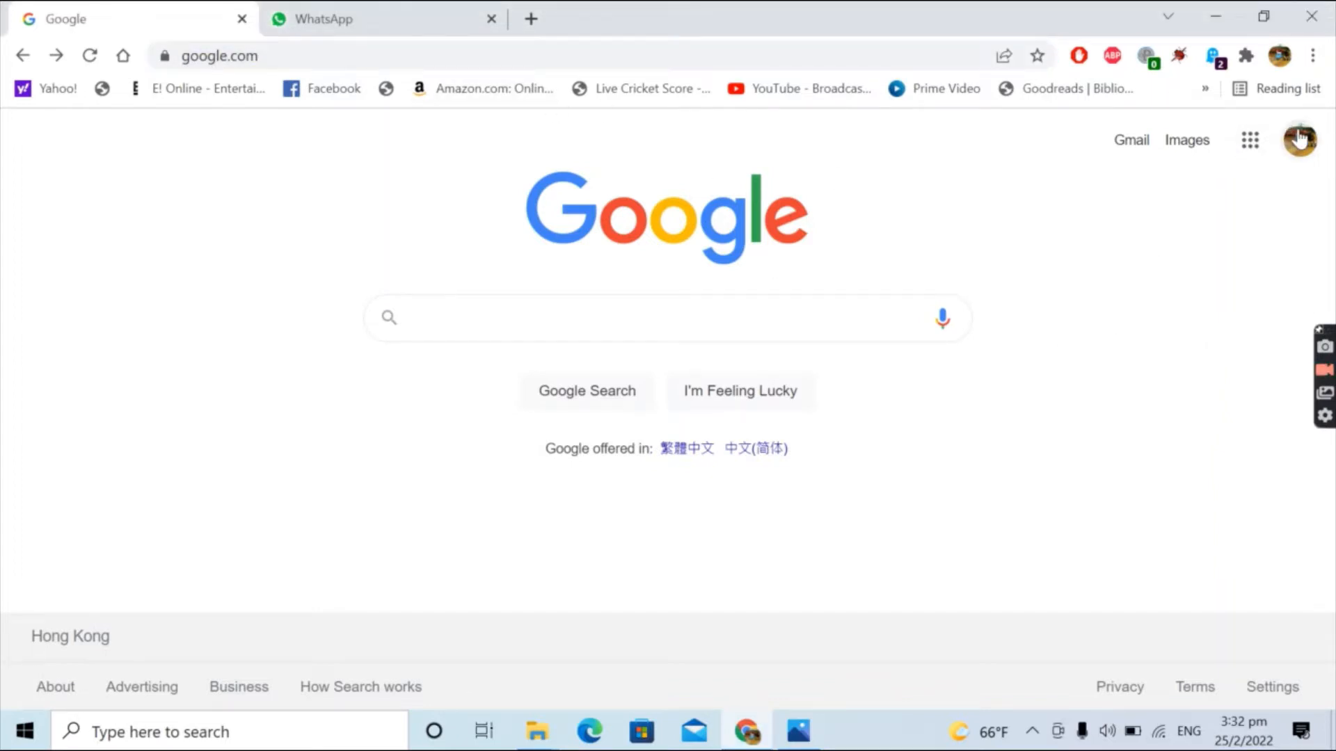
left_click(1248, 145)
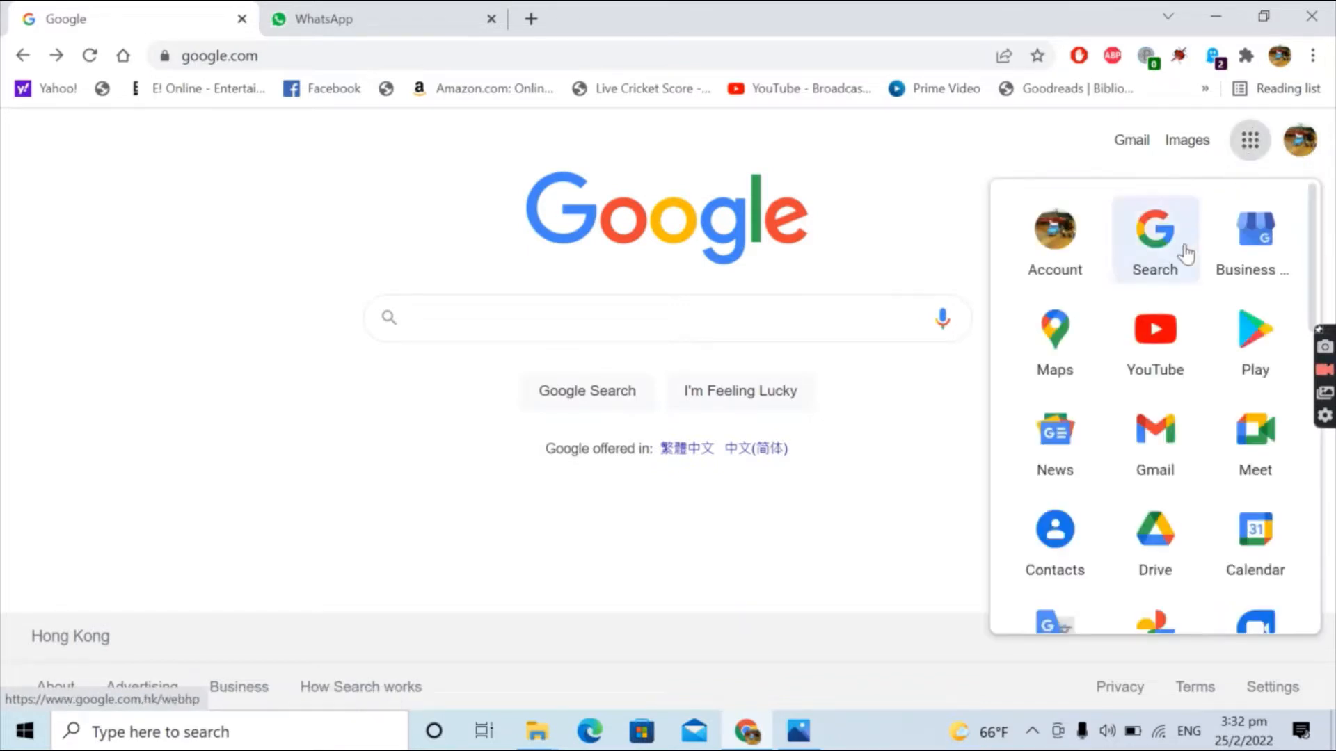
scroll(1211, 511, "down", 3)
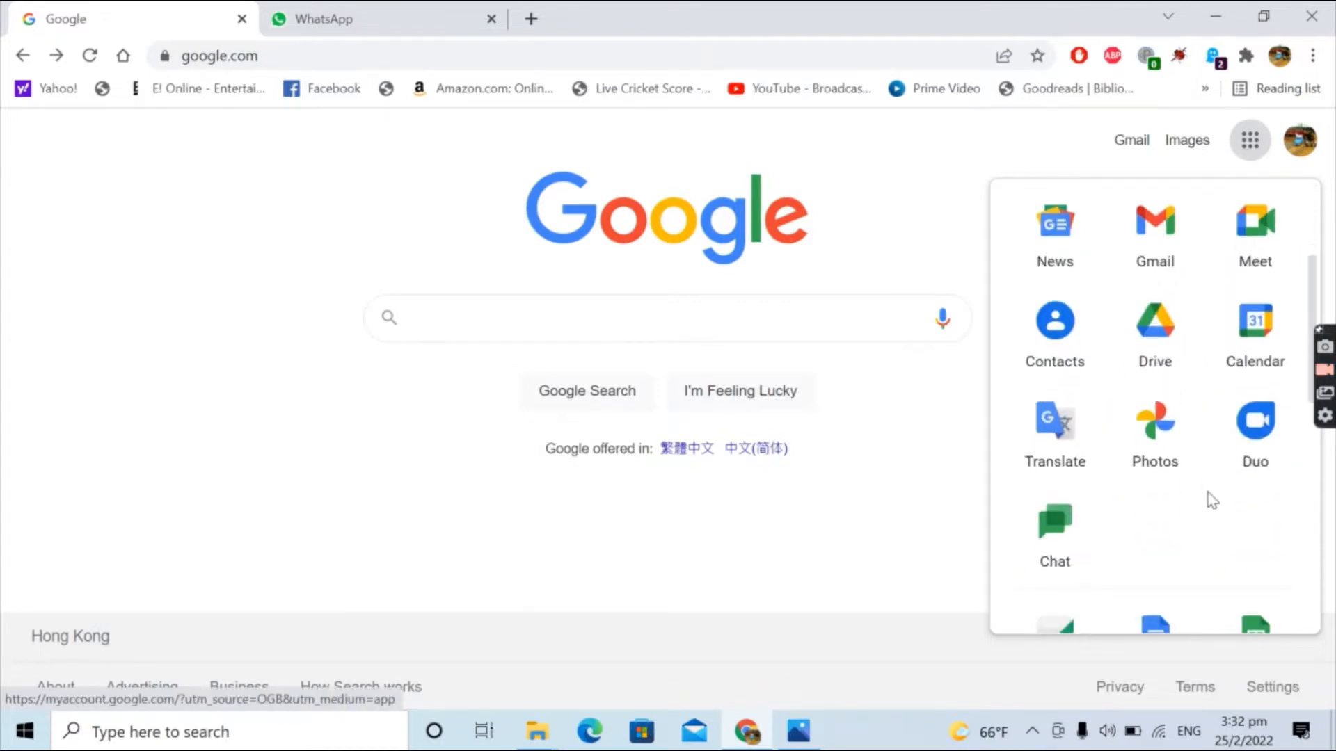
scroll(1219, 480, "down", 6)
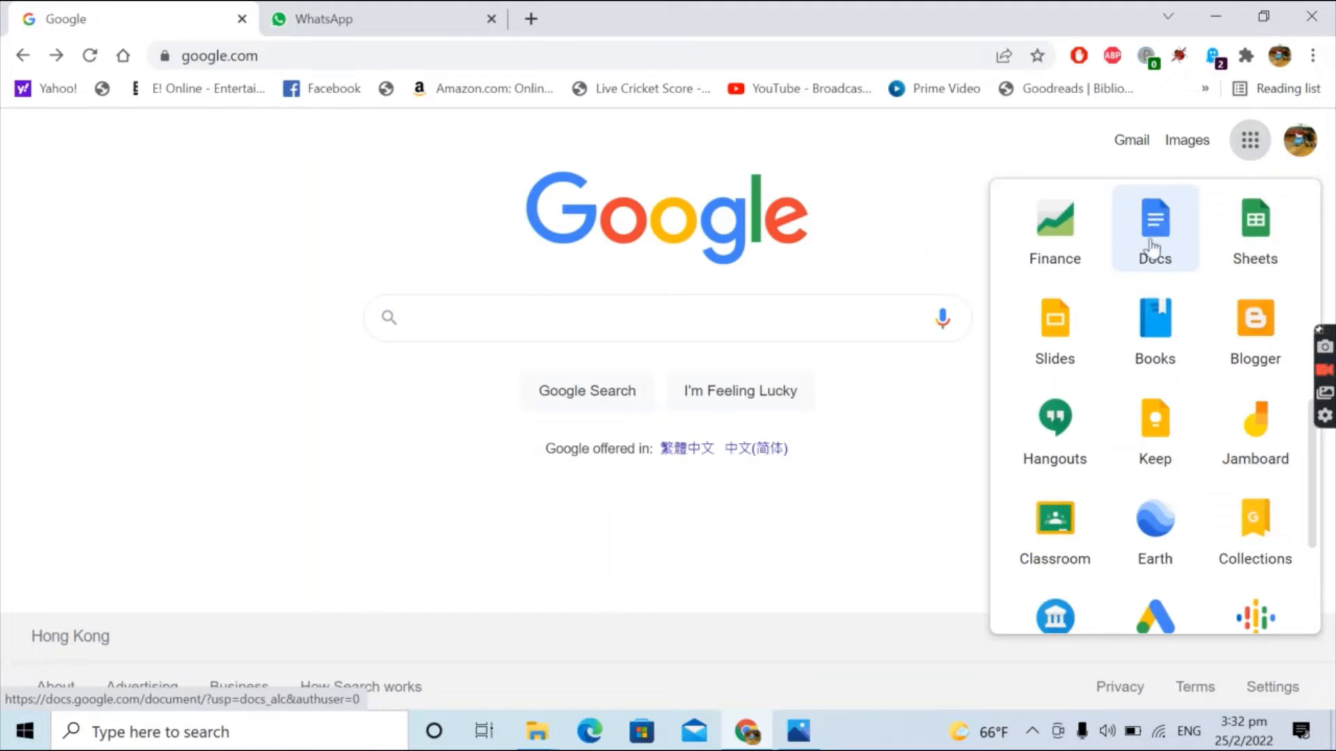
left_click(1151, 247)
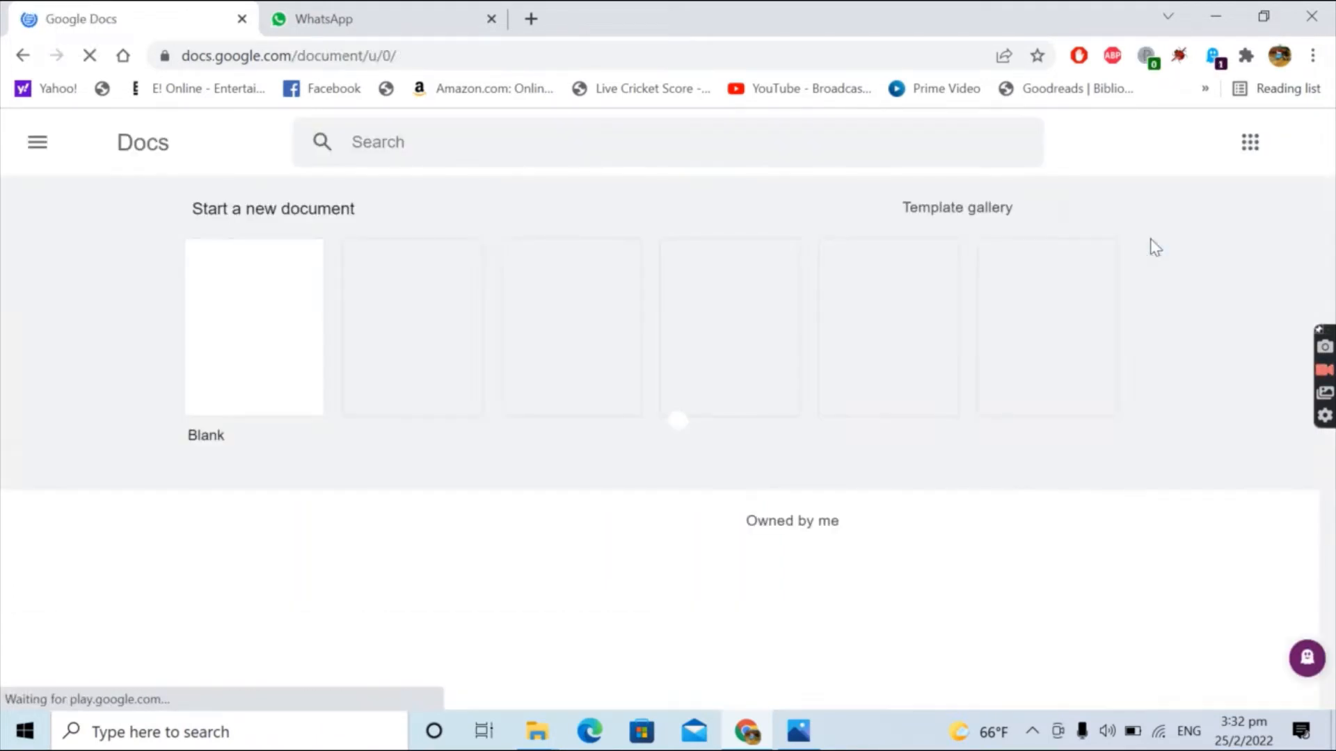
Create a new document from the Serif resume template in the template gallery
left_click(924, 208)
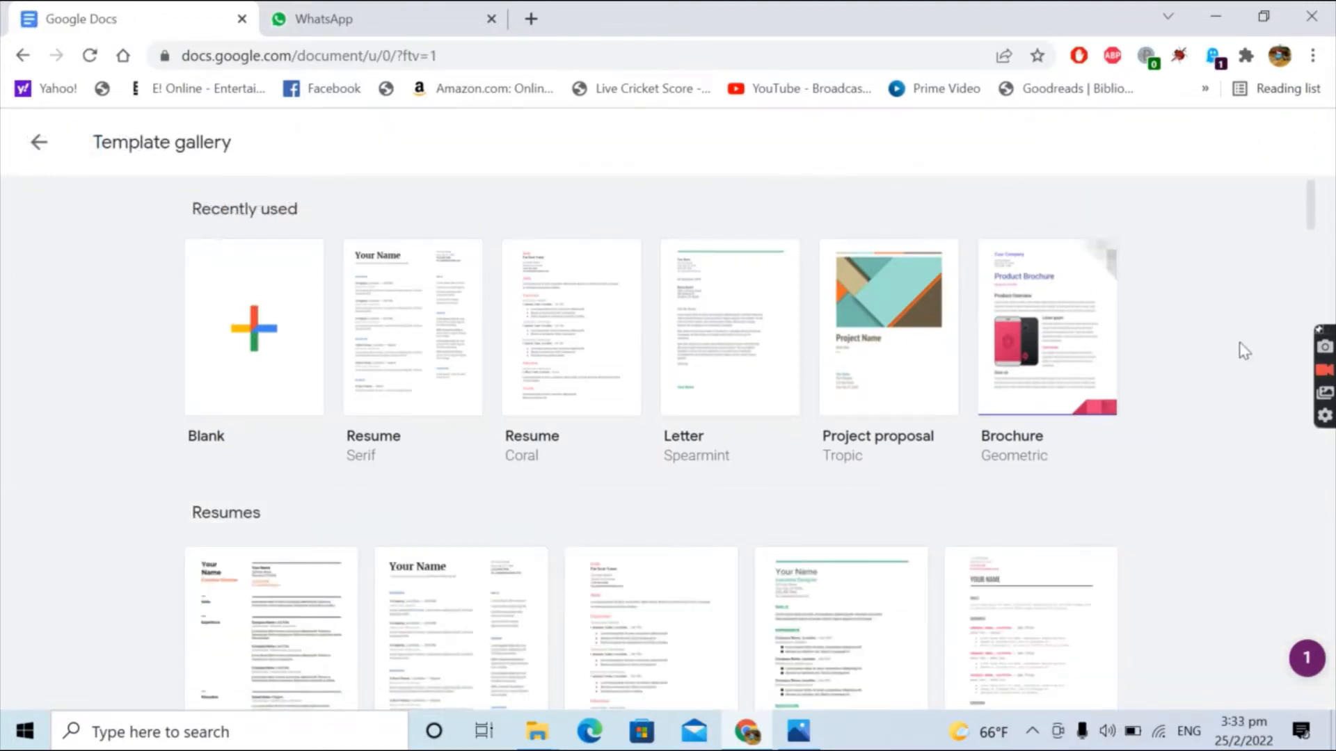
scroll(1232, 342, "down", 3)
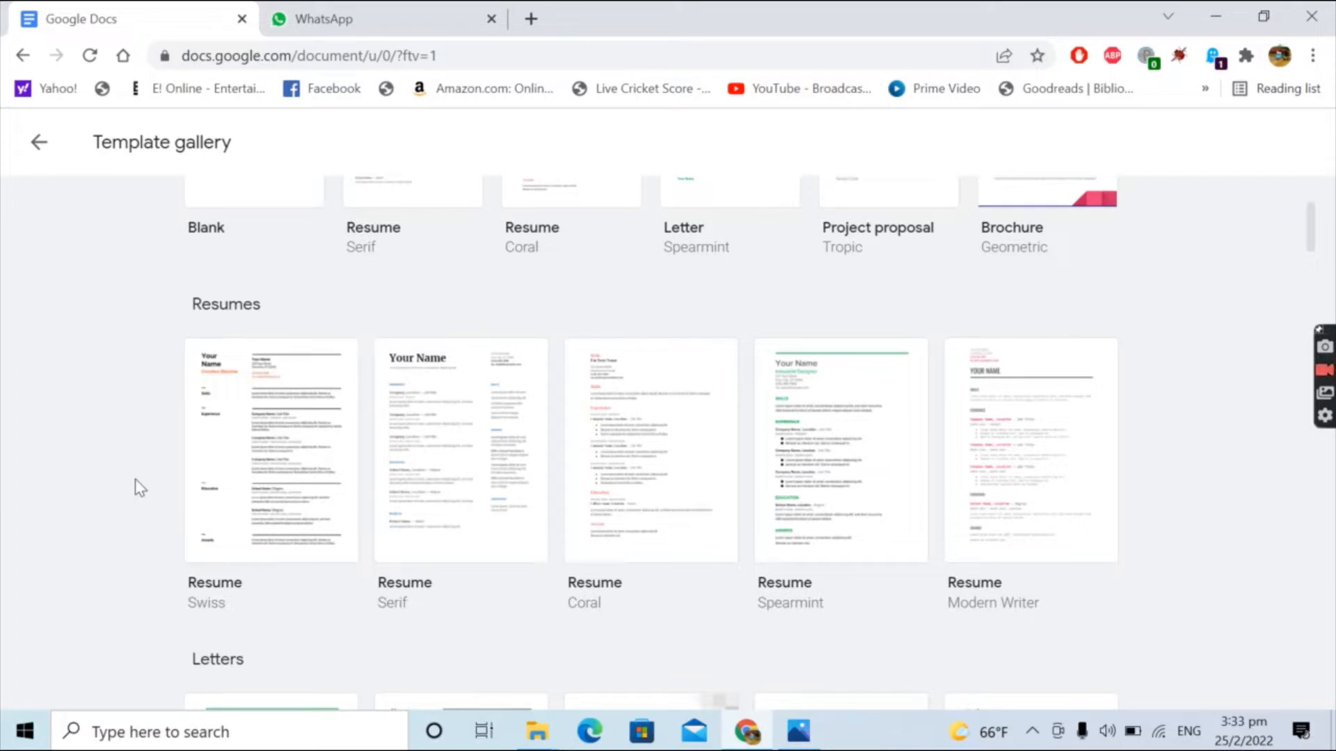
left_click(449, 435)
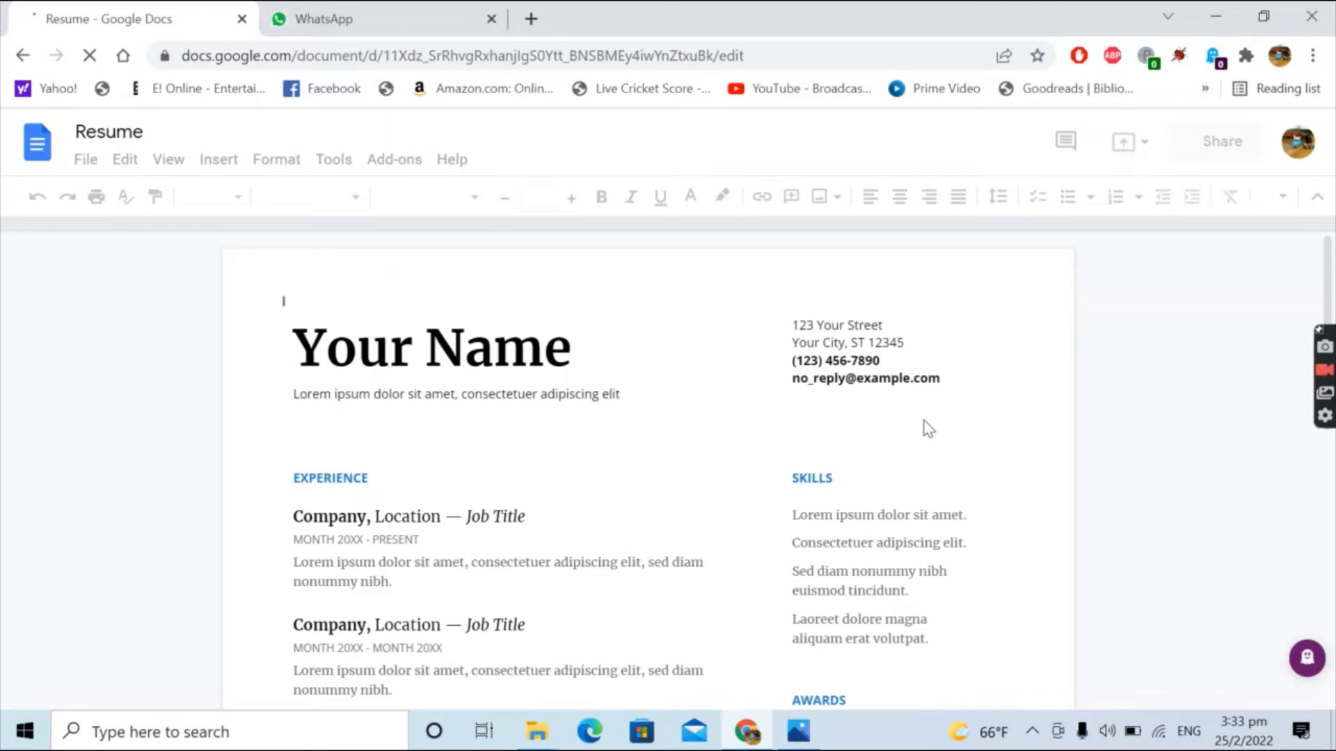
Replace the "Your Name" heading placeholder with the applicant's full name
scroll(736, 420, "down", 2)
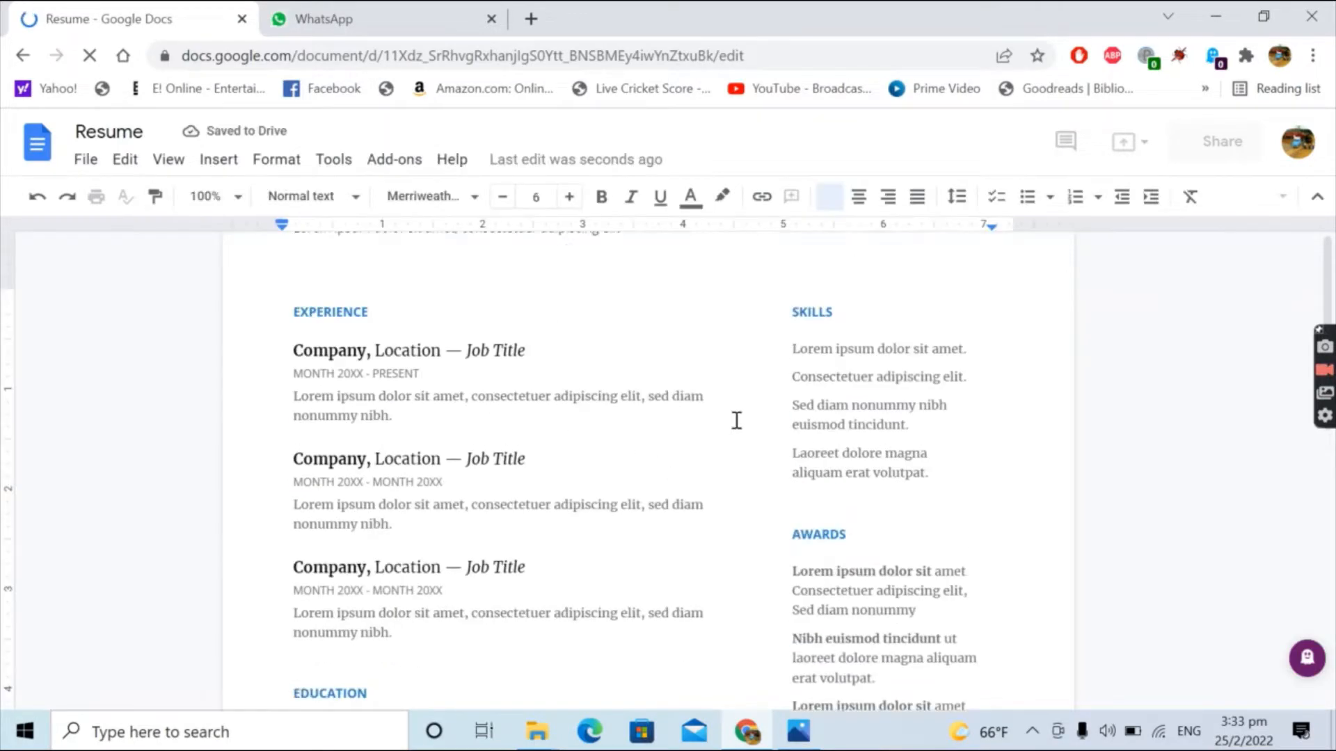
scroll(736, 420, "down", 6)
scroll(737, 414, "up", 3)
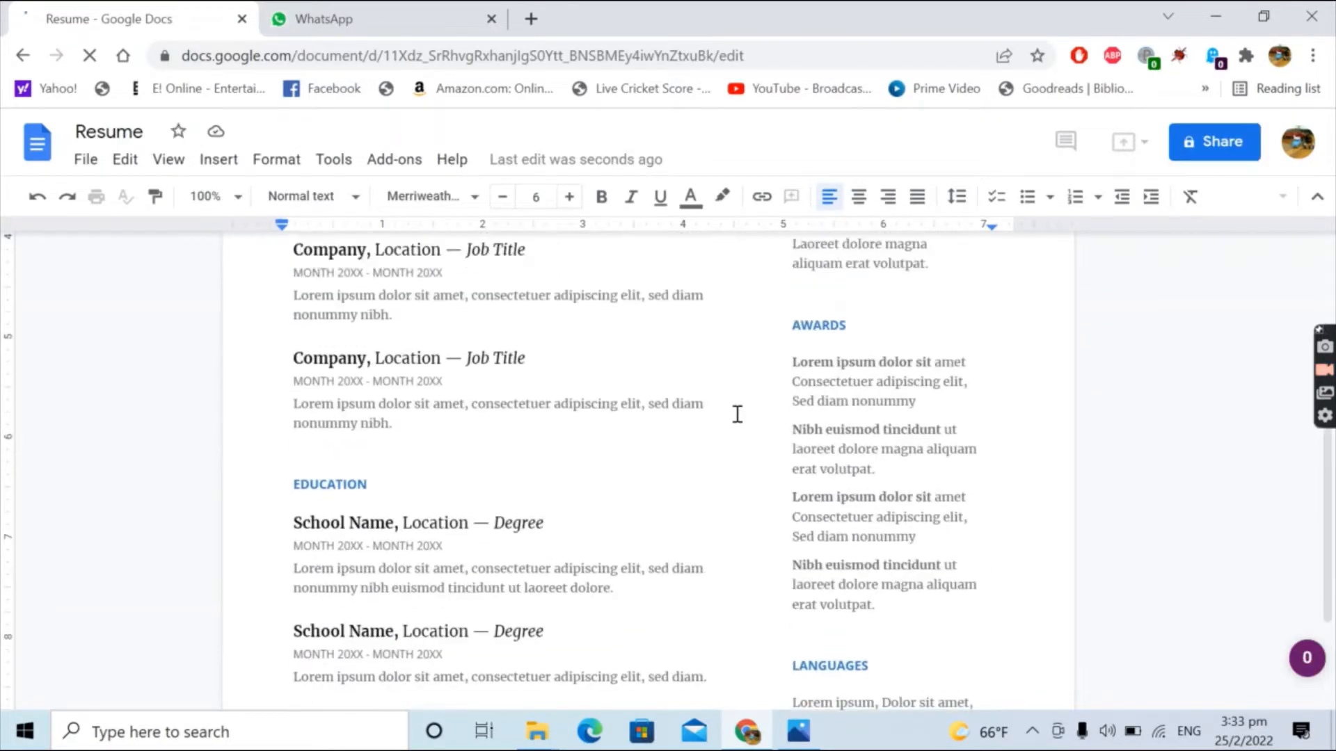
scroll(738, 414, "up", 5)
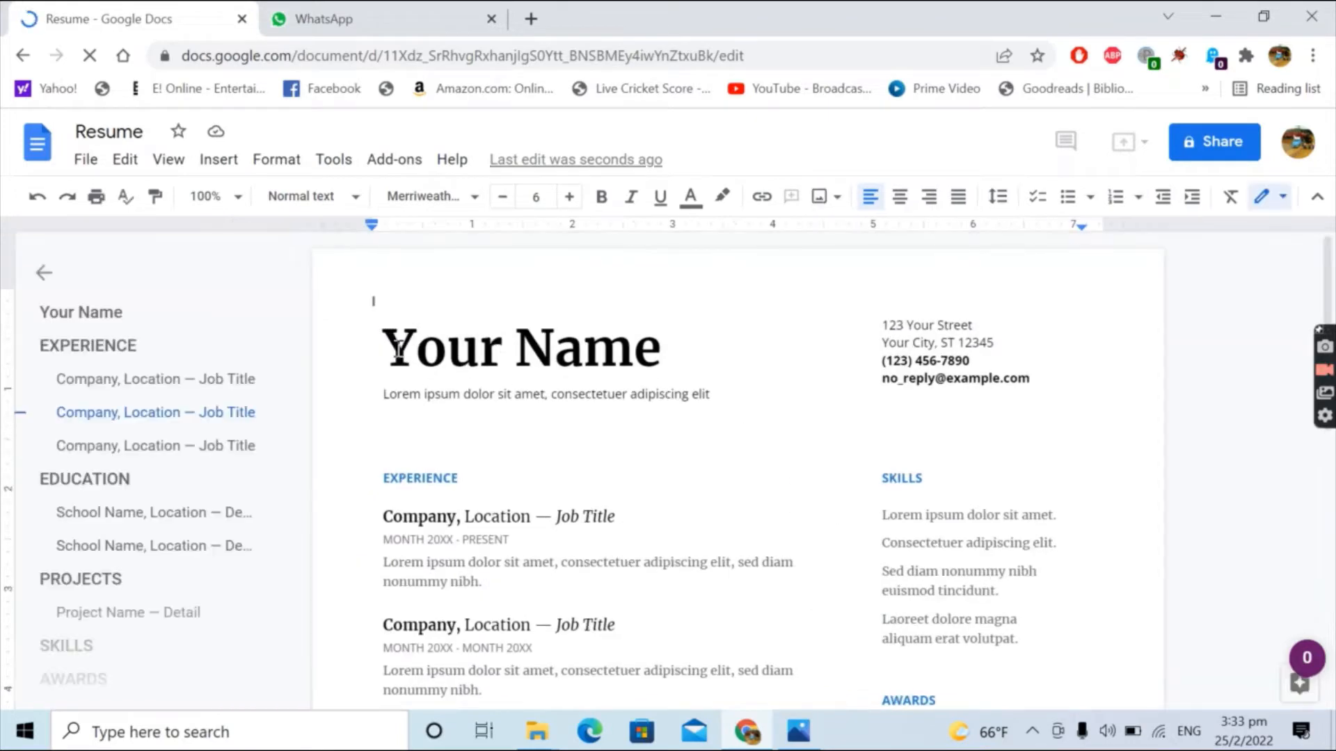
left_click_drag(398, 348, 658, 351)
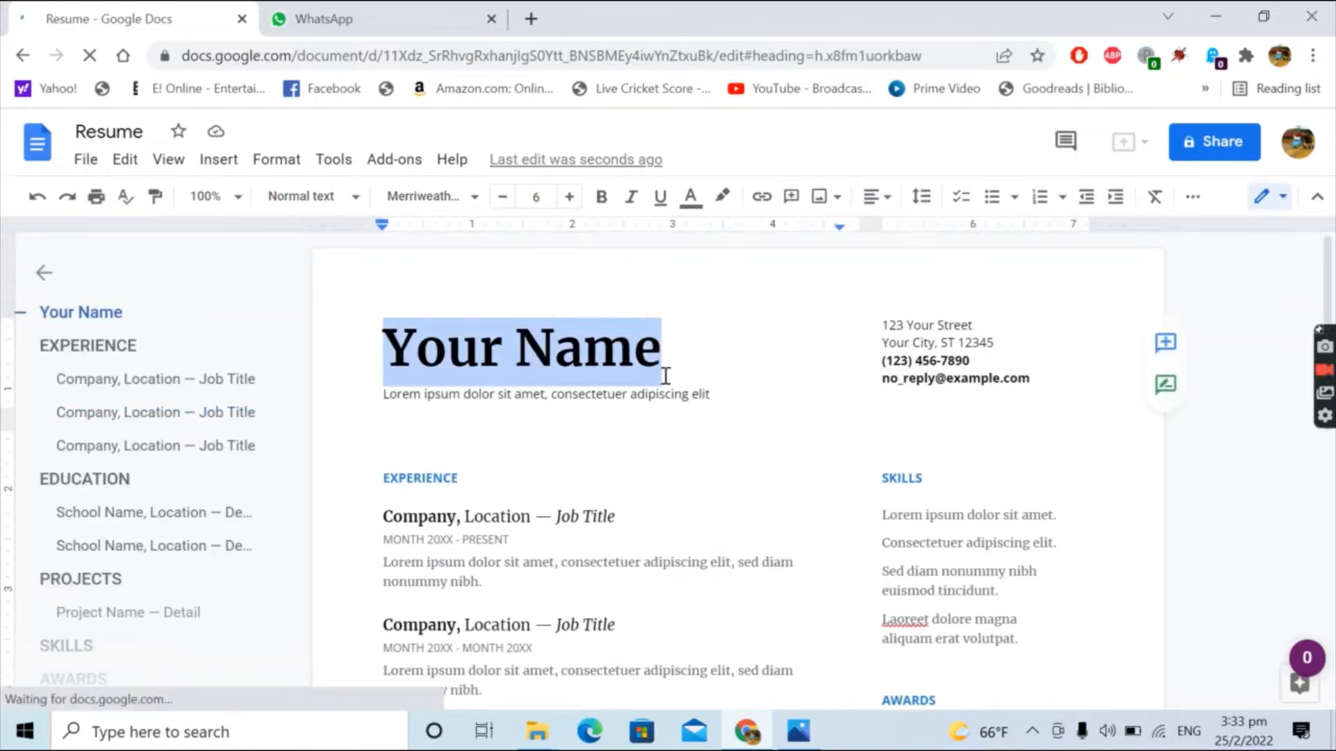
type("John ")
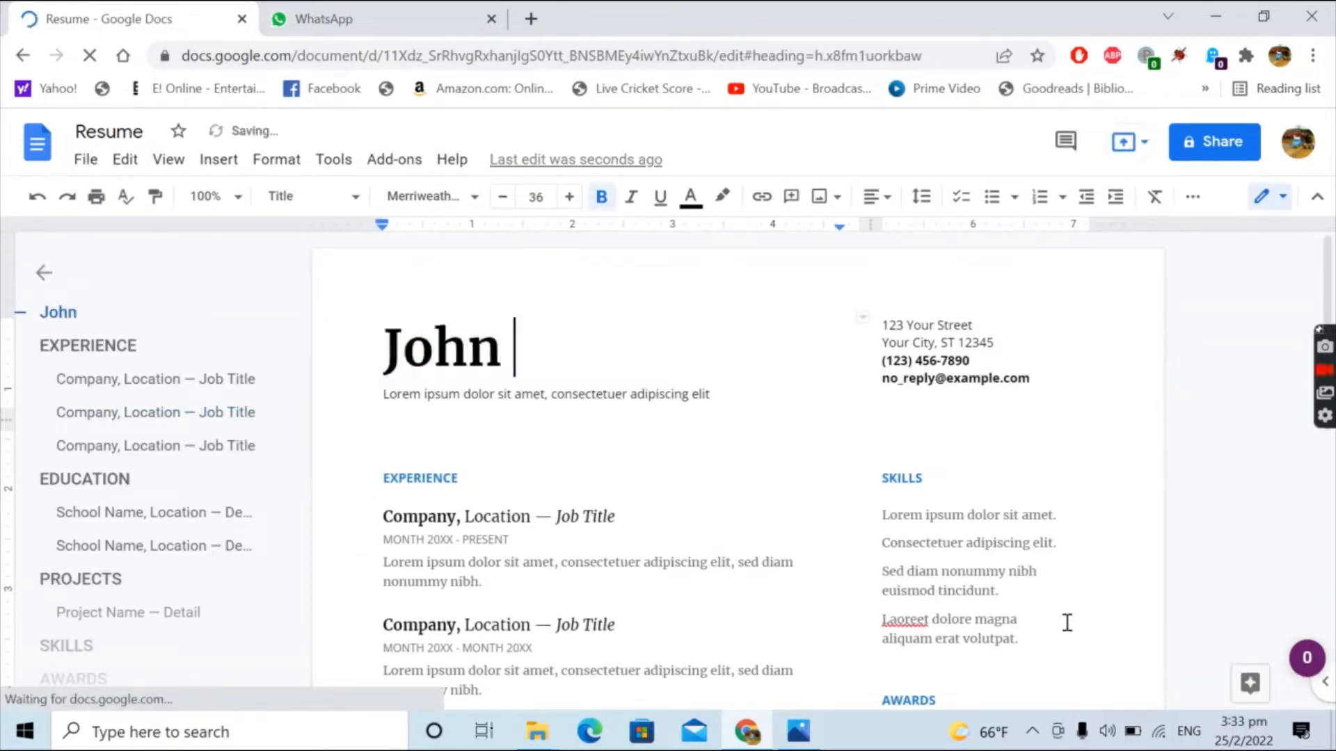
type("Doe")
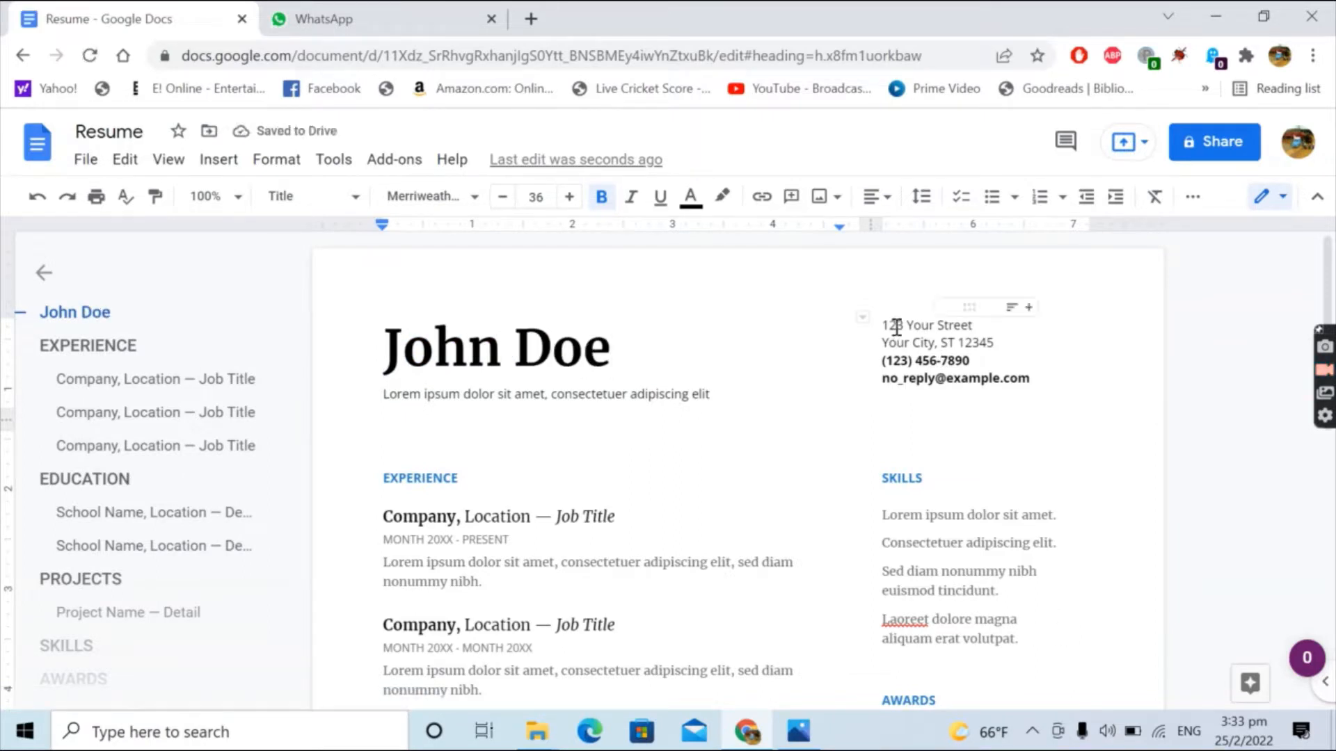
Replace the placeholder line under the name with a summary about a hardworking, motivated, multi-lingual person seeking a position, speaking Cantonese, Urdu and English
left_click_drag(883, 324, 1034, 384)
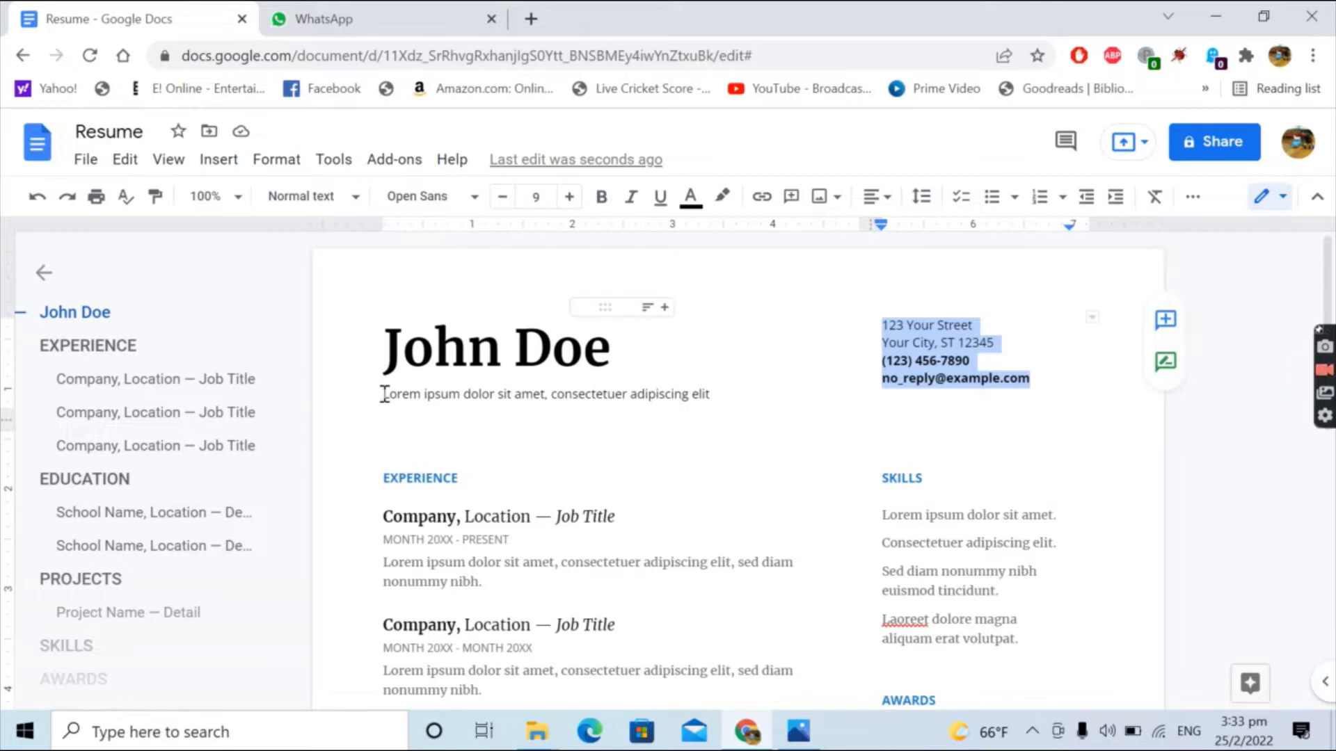
left_click_drag(385, 394, 717, 402)
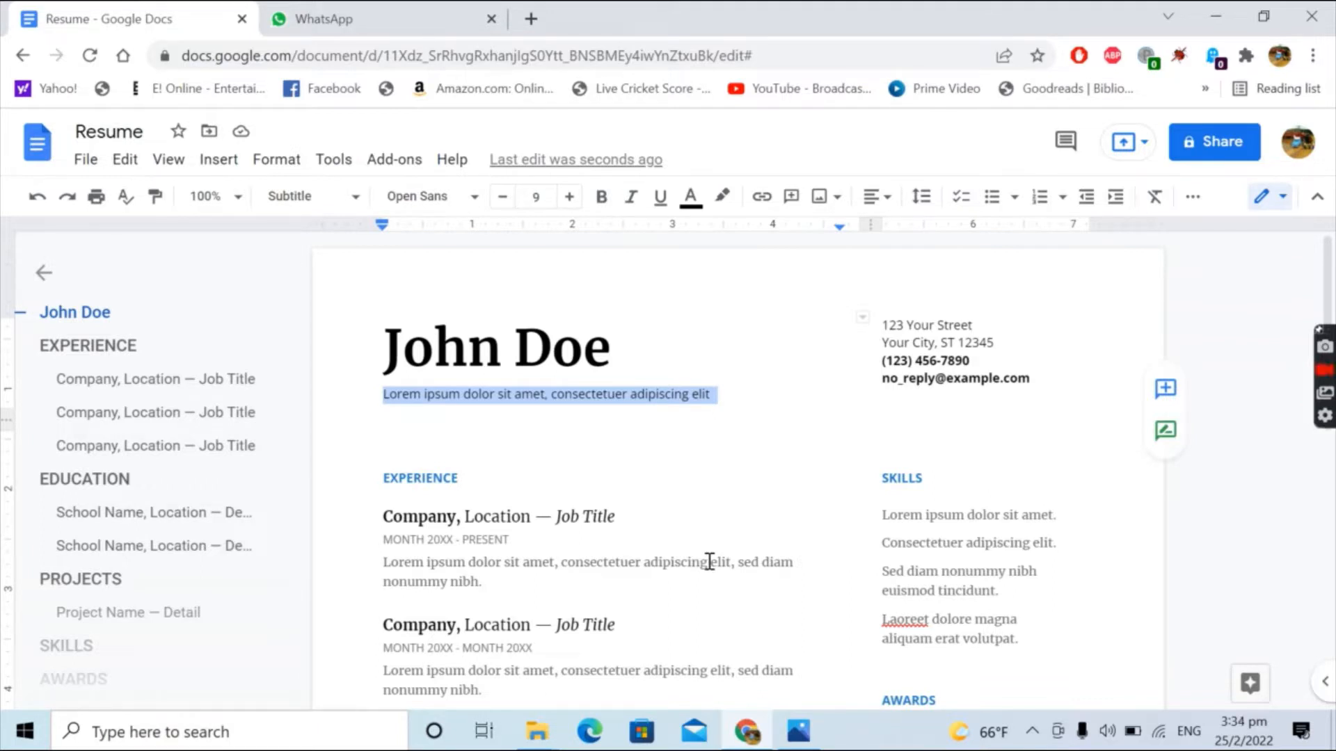
type("Hardworking and motivated individual looking for a position as Receptionist at your company, Physical. Being multilingual in Urdu, Cantonese and English, I can communicate with people from different backgrounds and nationalities.")
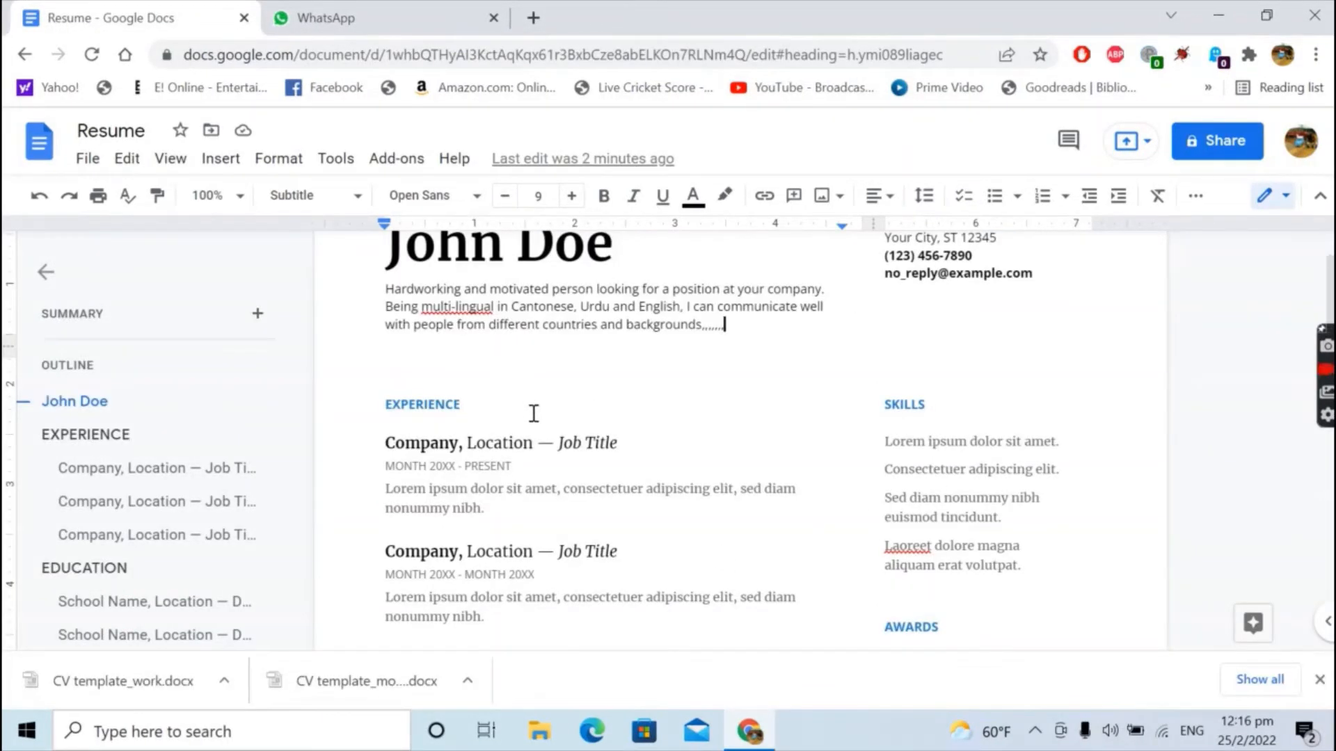
Replace the company placeholder in the first Experience entry with "ABC Ltd"
scroll(531, 412, "down", 1)
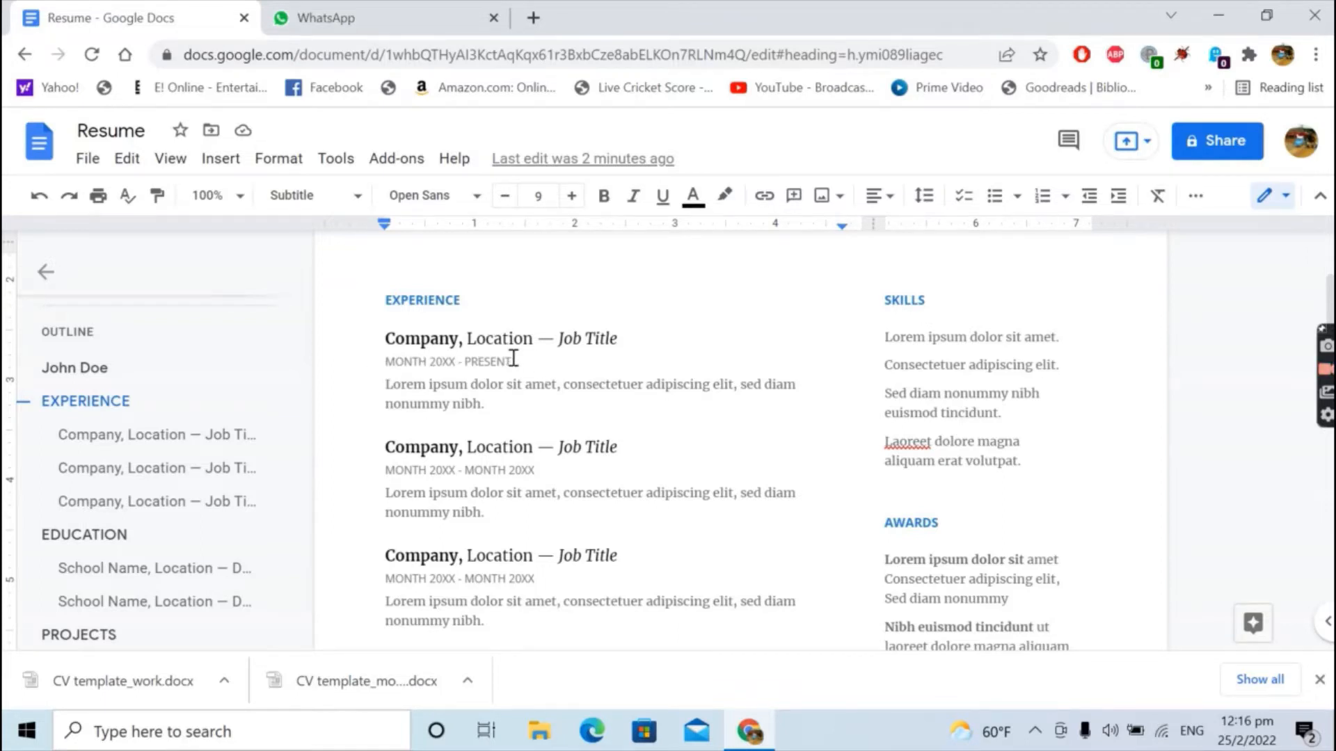
scroll(500, 317, "down", 2)
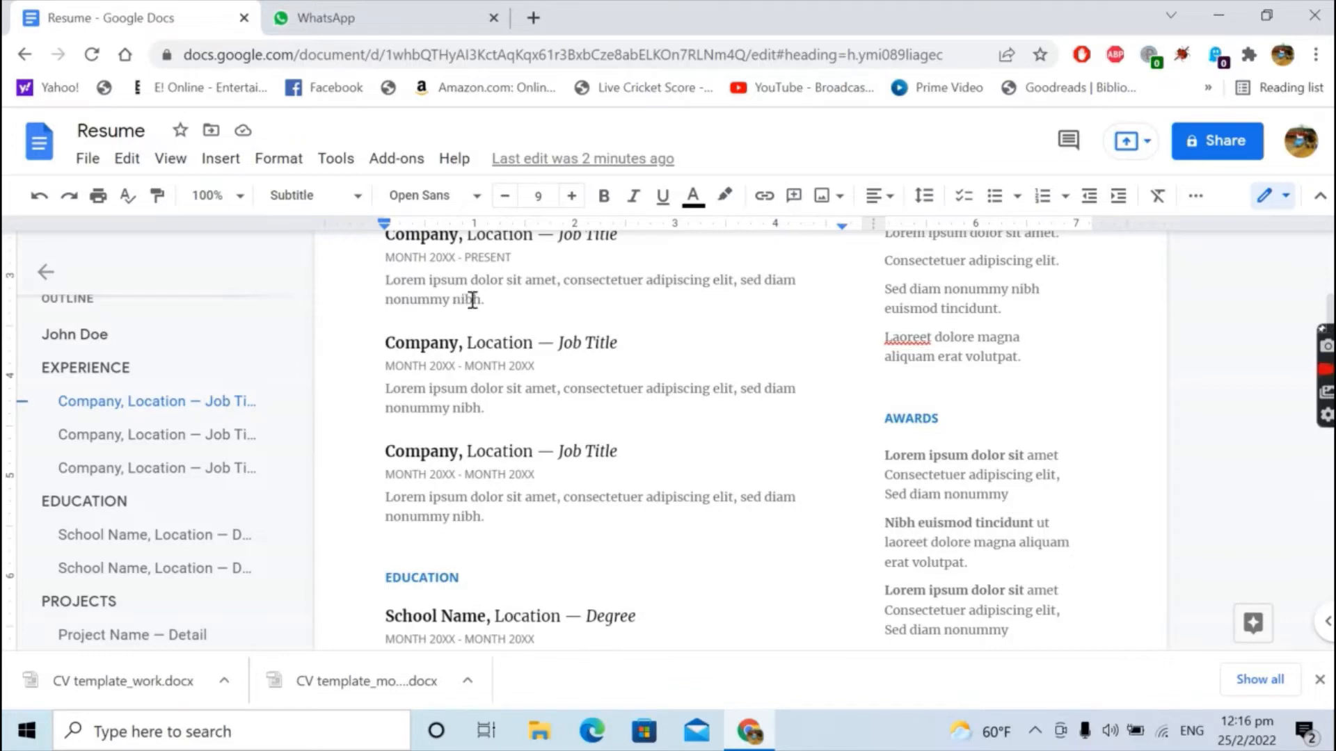
scroll(494, 356, "up", 2)
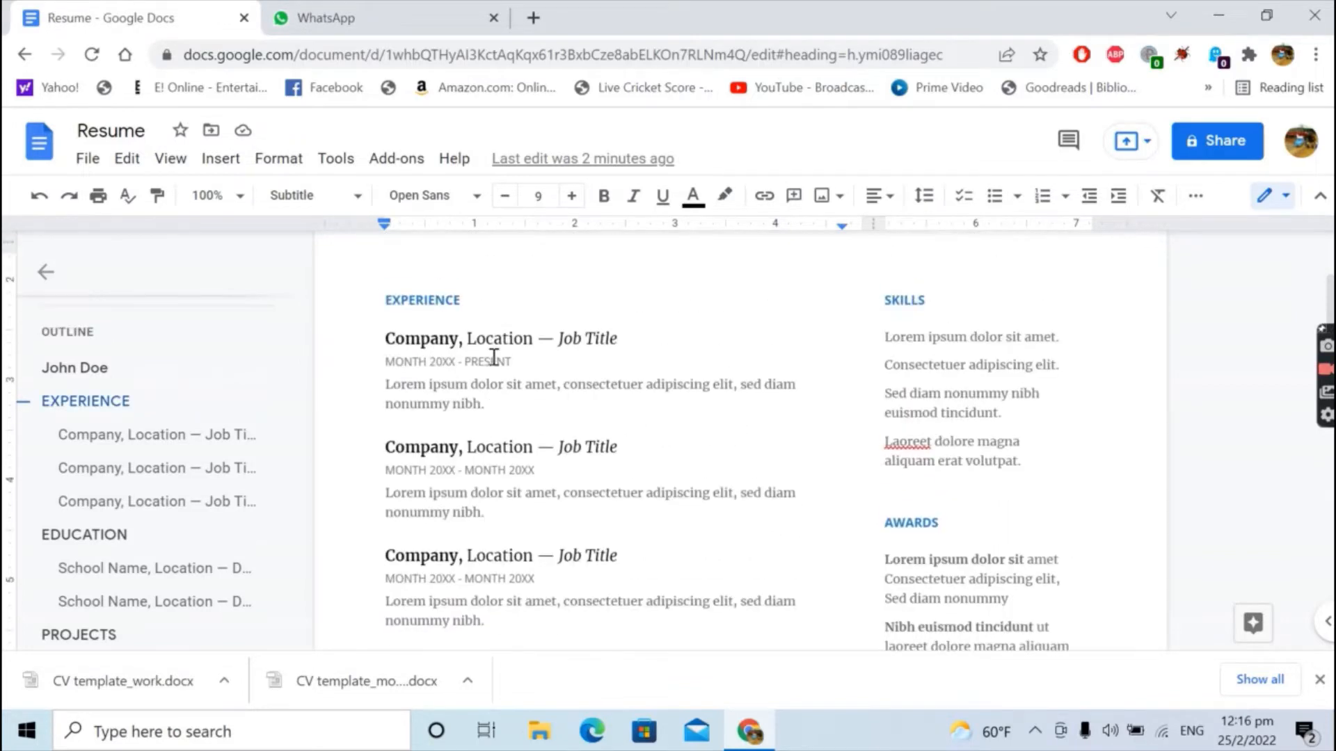
left_click_drag(387, 338, 458, 338)
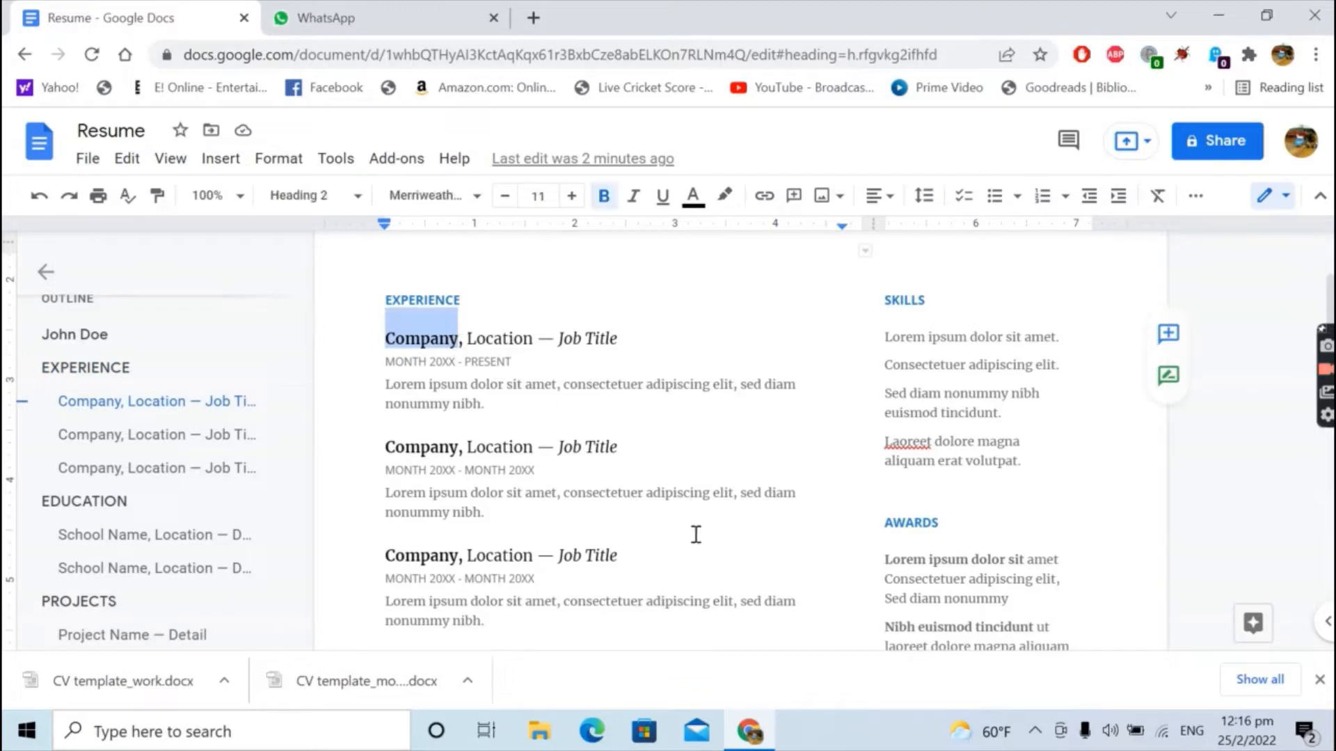
type("ABC")
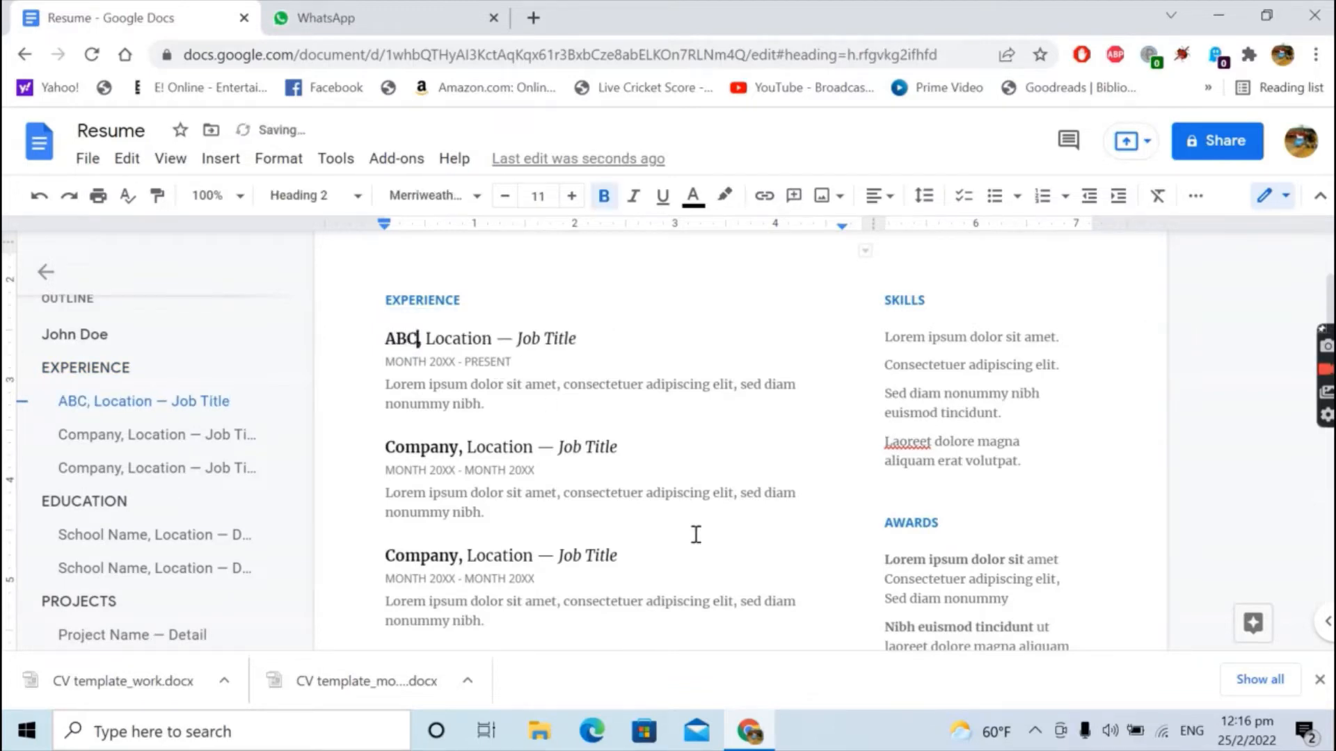
type(" Ltd")
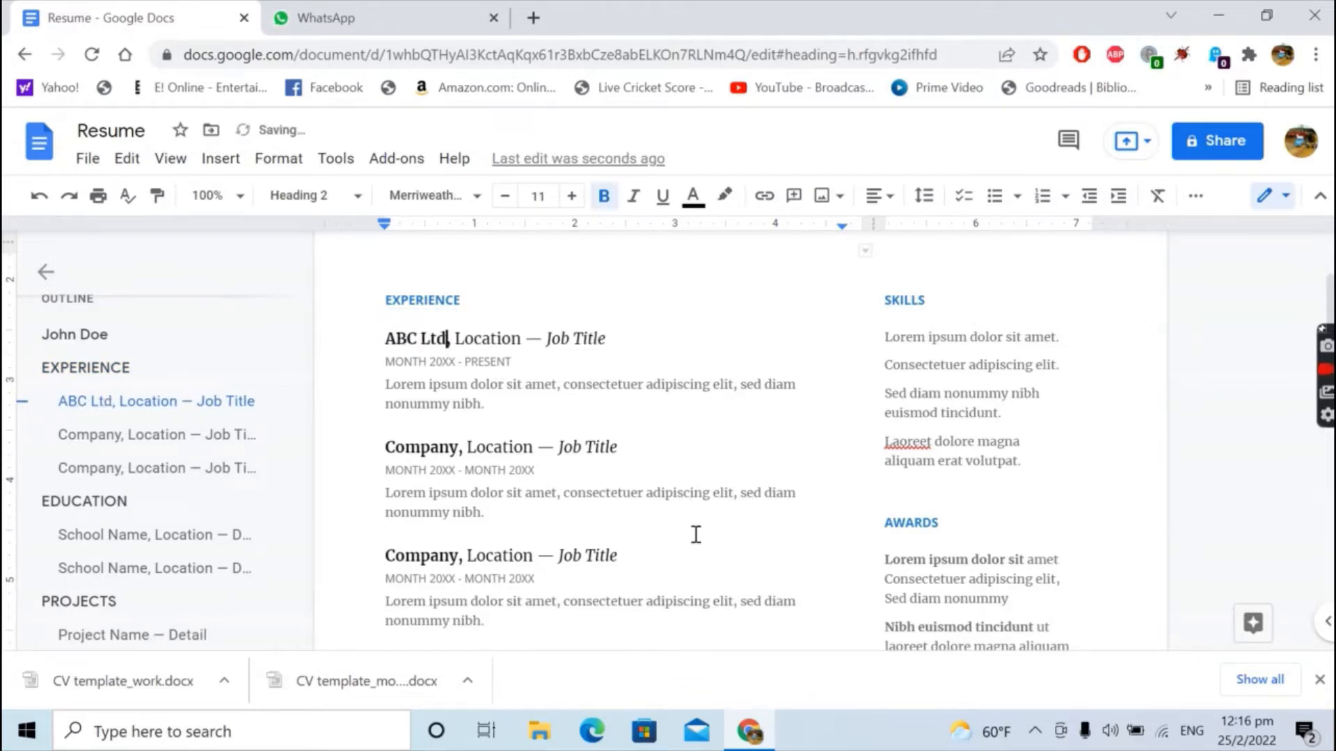
Replace the location placeholder in the first Experience entry with "Hong Kong"
key("Right")
key("Right")
type("H")
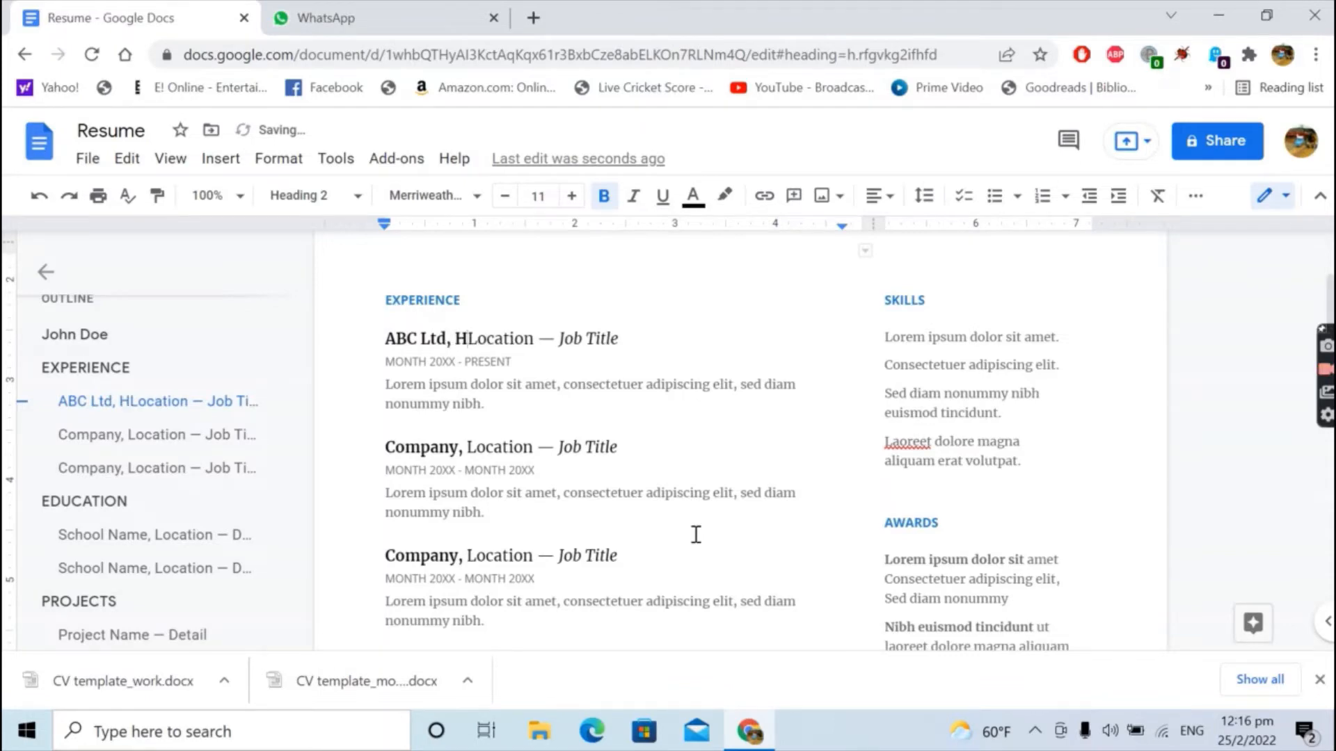
type("ong Kong")
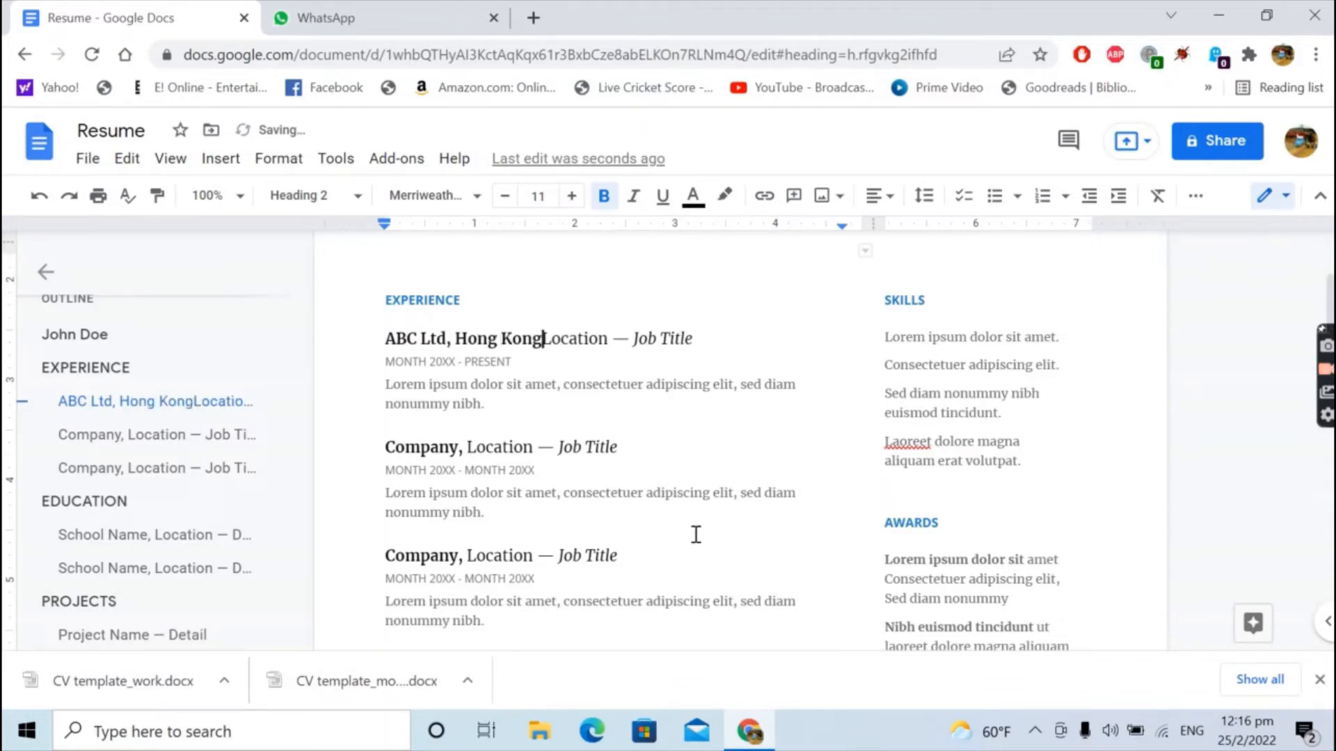
key("Delete")
key("Delete")
key("Delete")
key("Delete")
key("Delete")
key("Delete")
key("Delete")
key("Delete")
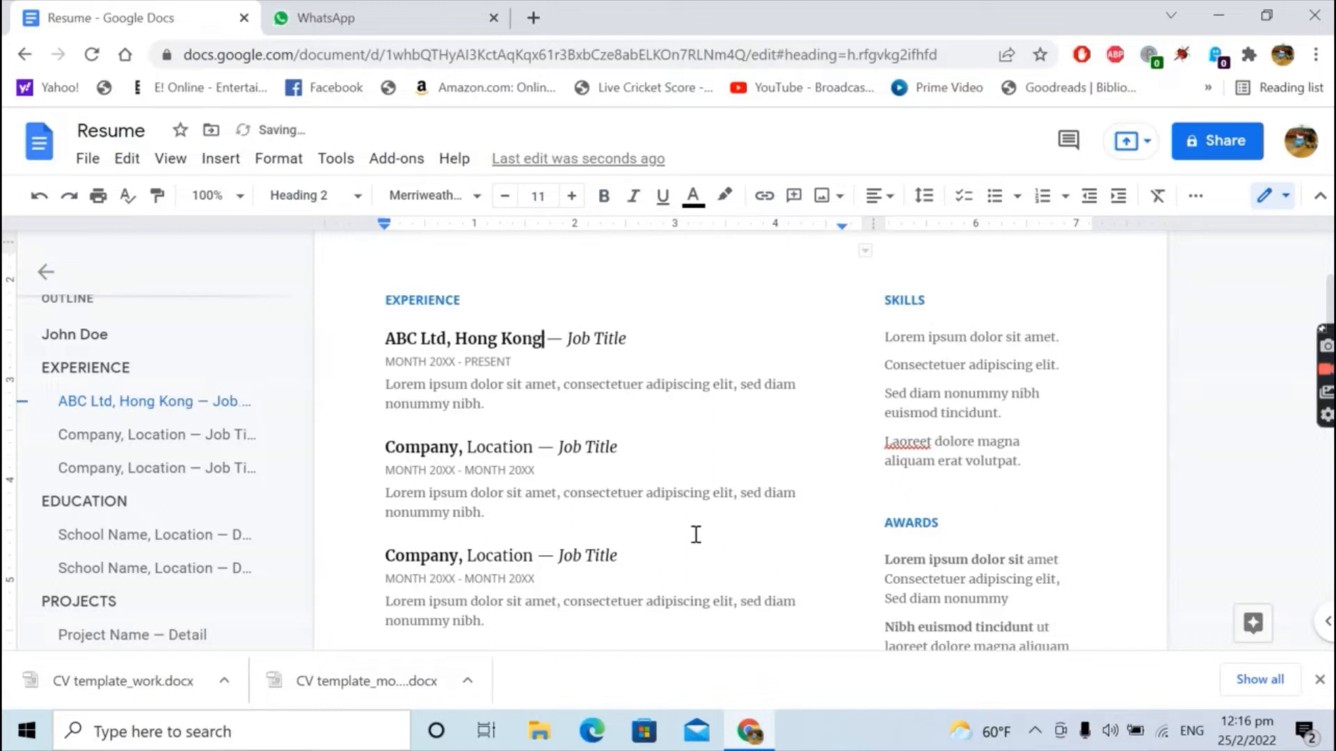
Replace the job title placeholder in the first Experience entry with "Customer Services Executive"
left_click_drag(567, 338, 629, 348)
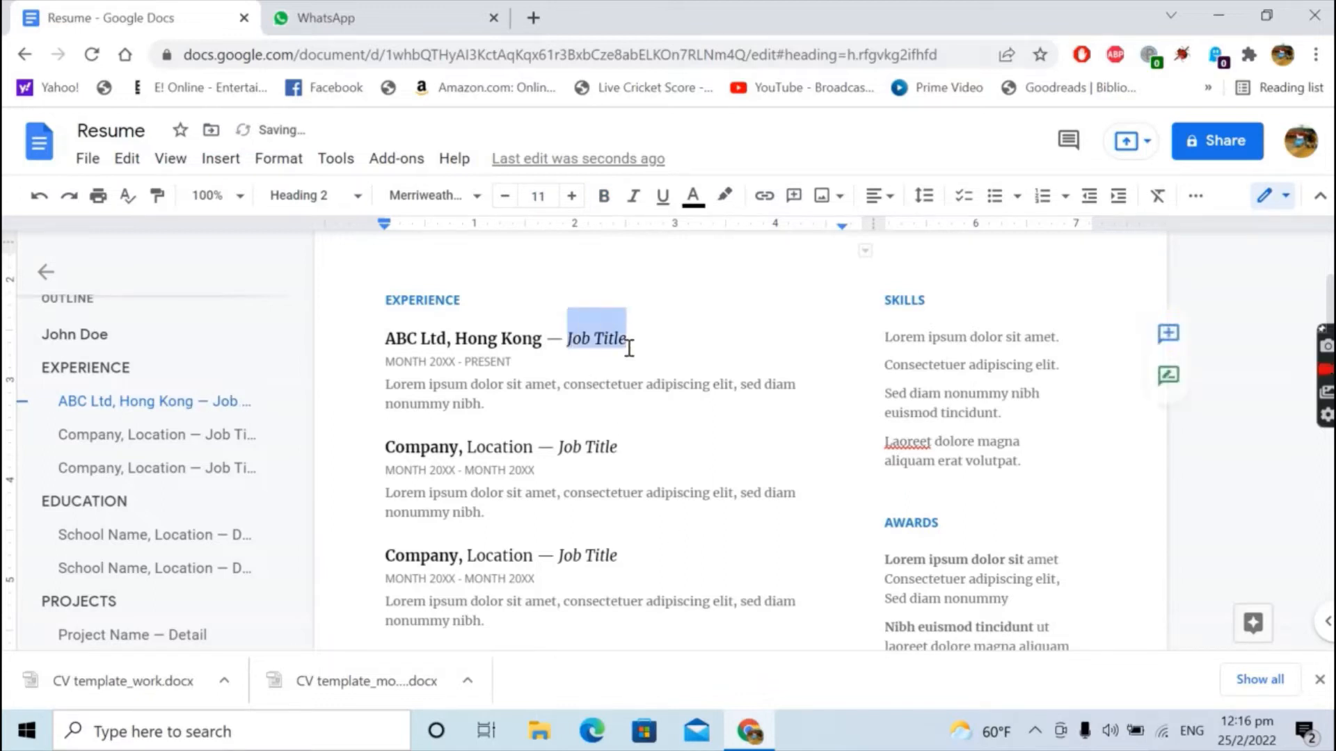
type("Custo")
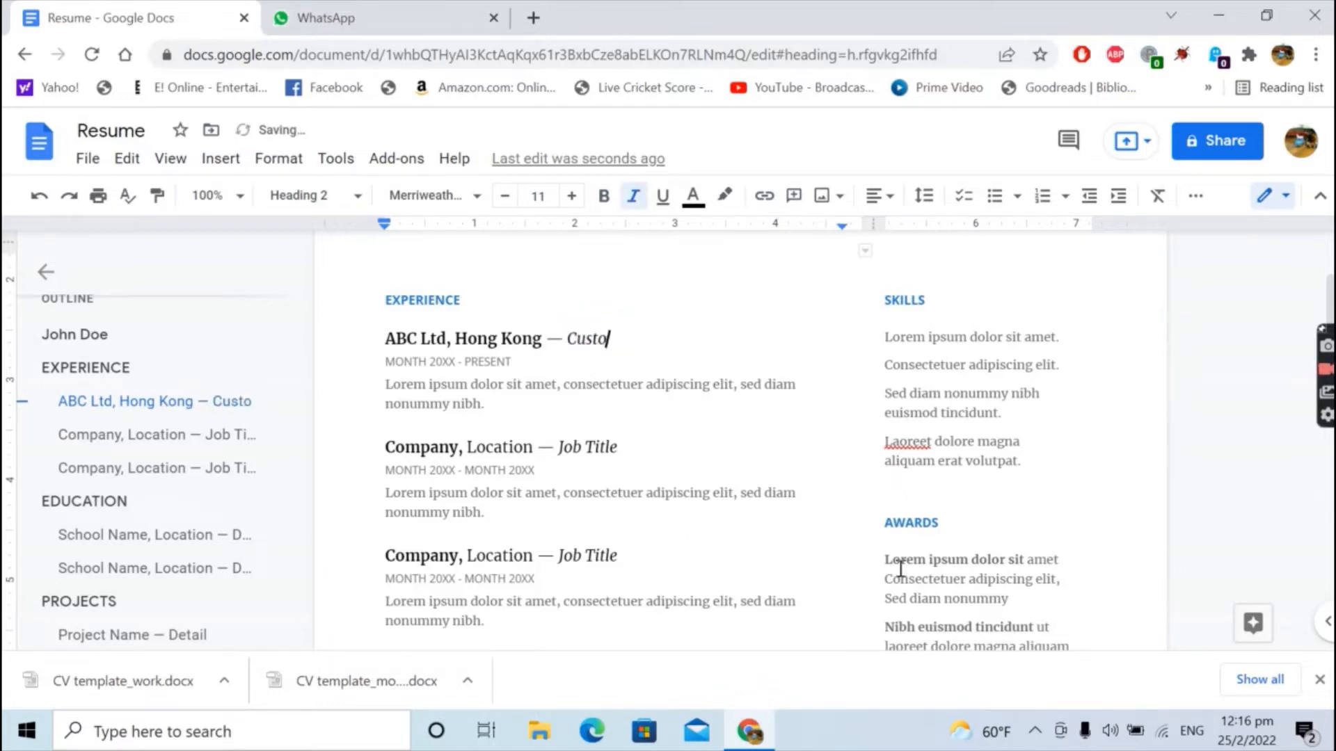
type("mer Ser")
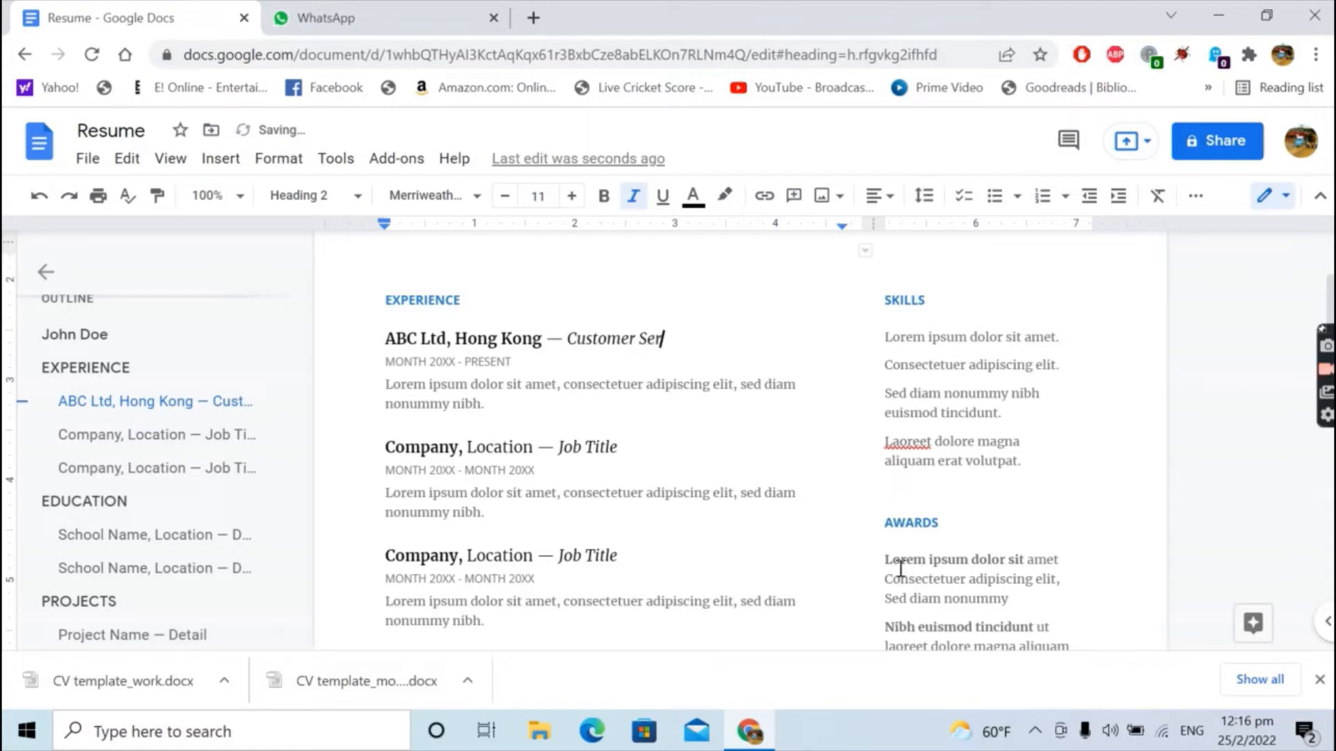
type("vices")
type("Exe")
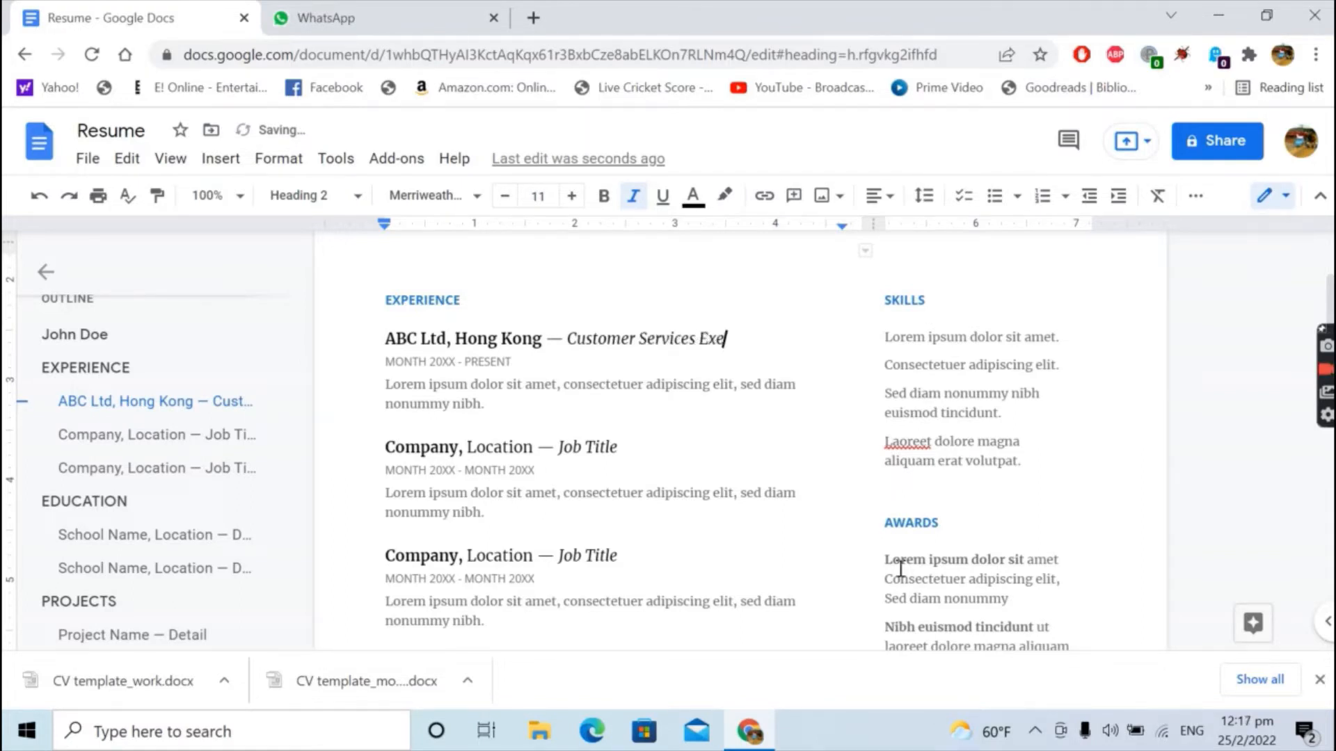
key("BackSpace")
type("ecutive")
Replace the start date placeholder in the first Experience entry with "September 2020", keeping PRESENT as the end date
left_click(378, 361)
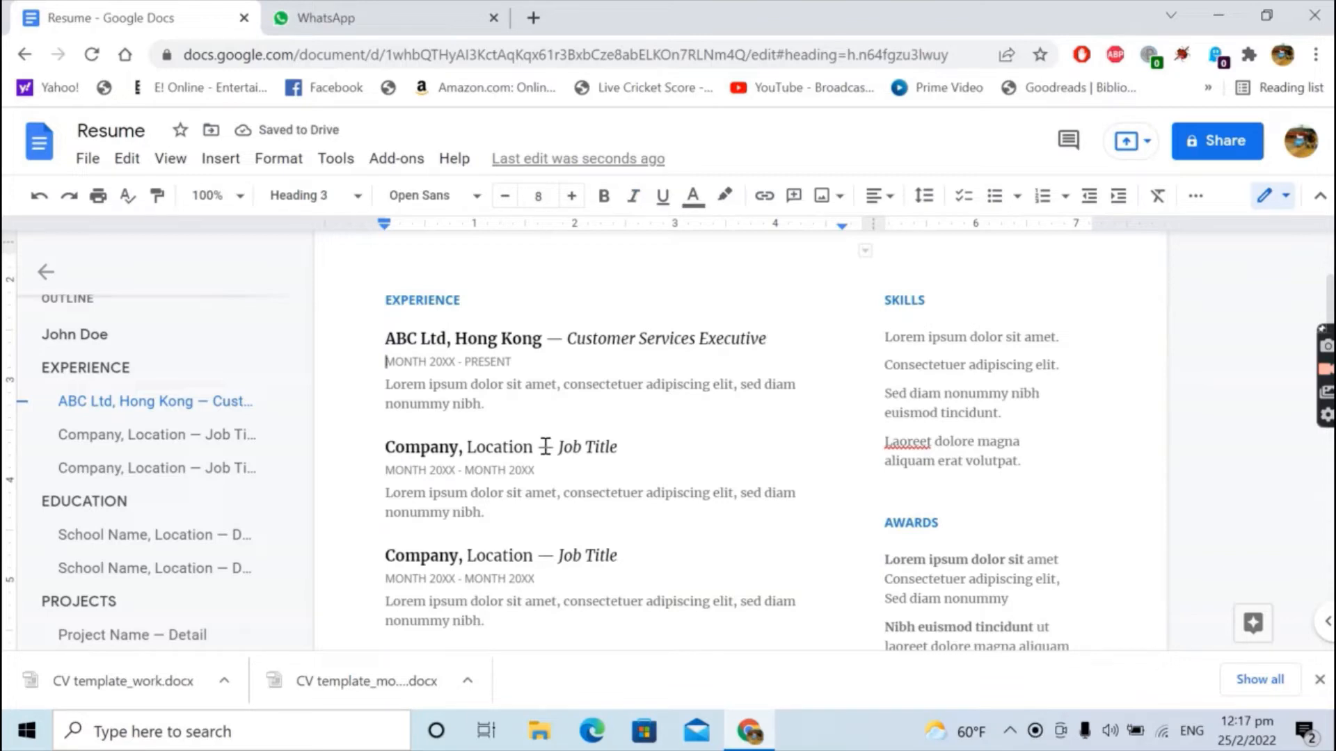
type("Sep")
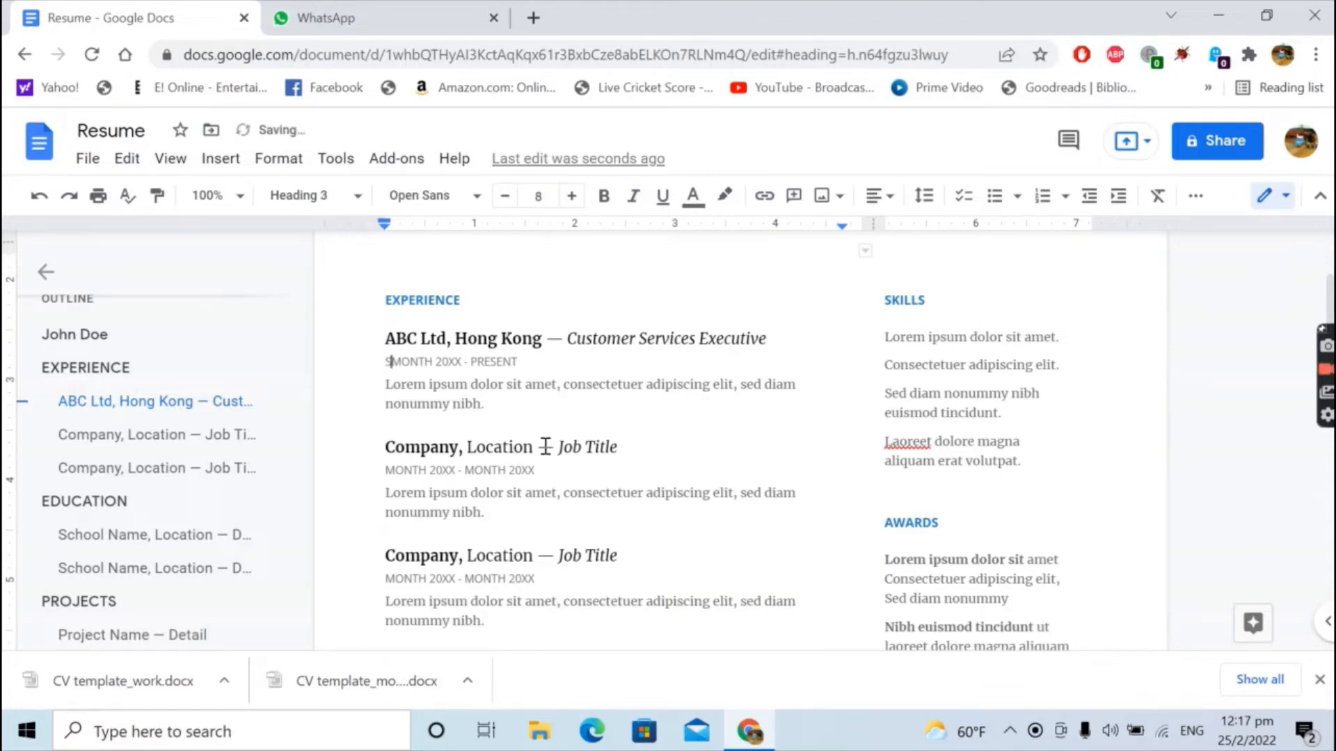
type("tember")
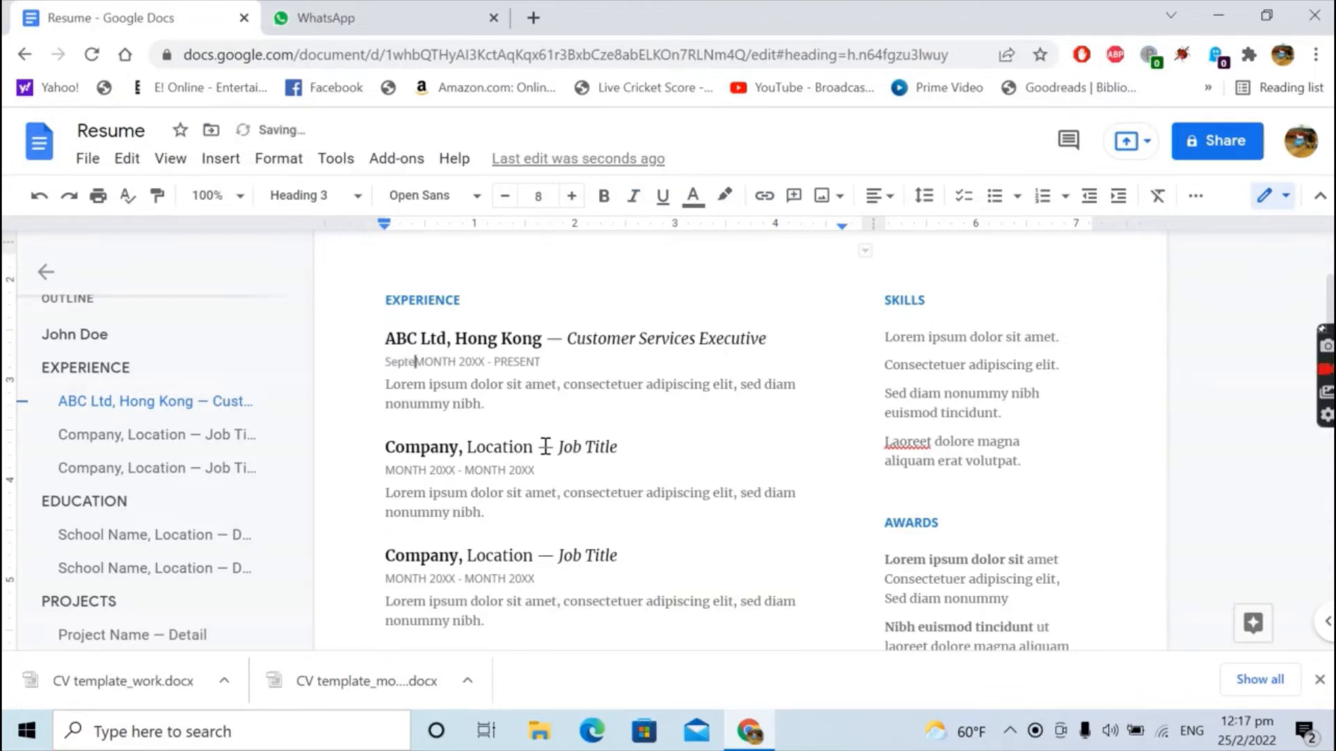
type(" 2020")
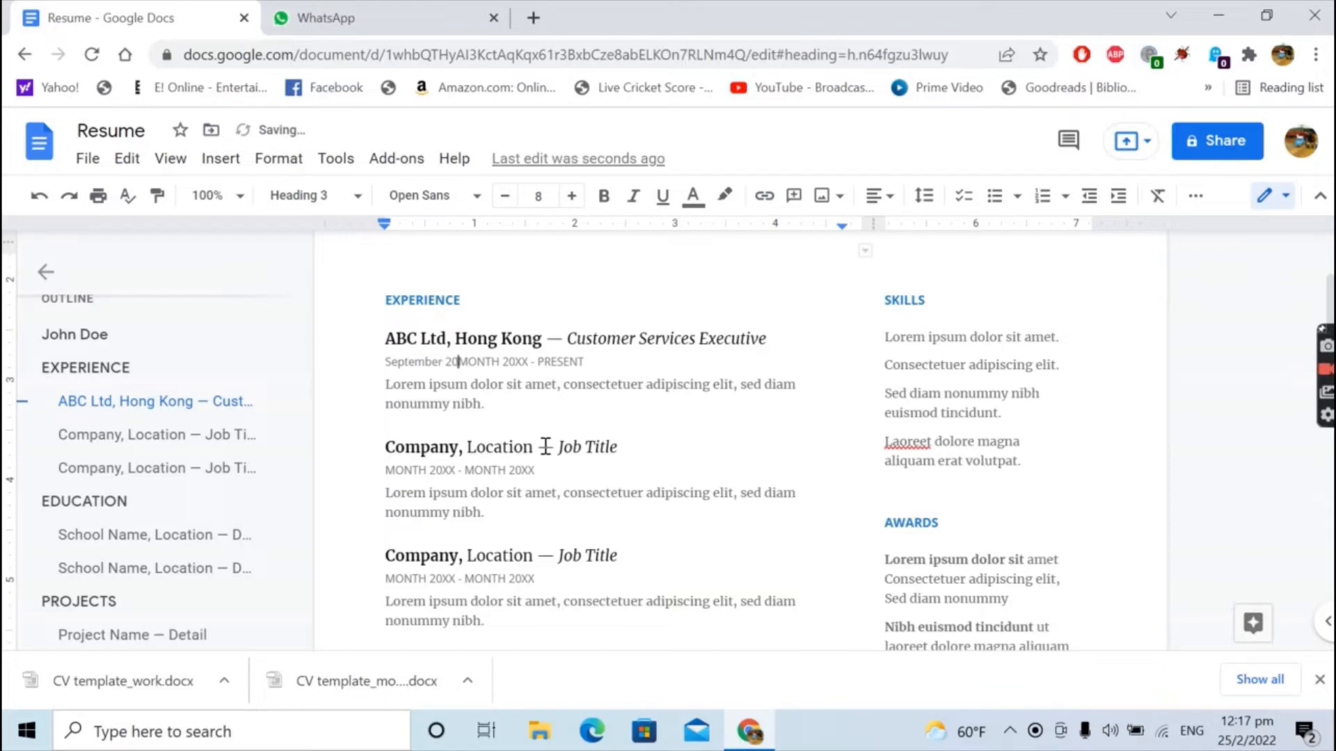
key("Delete")
key("Delete")
key("Delete")
key("Delete")
key("Delete")
key("Delete")
key("Delete")
key("Delete")
key("Delete")
key("Delete")
key("Delete")
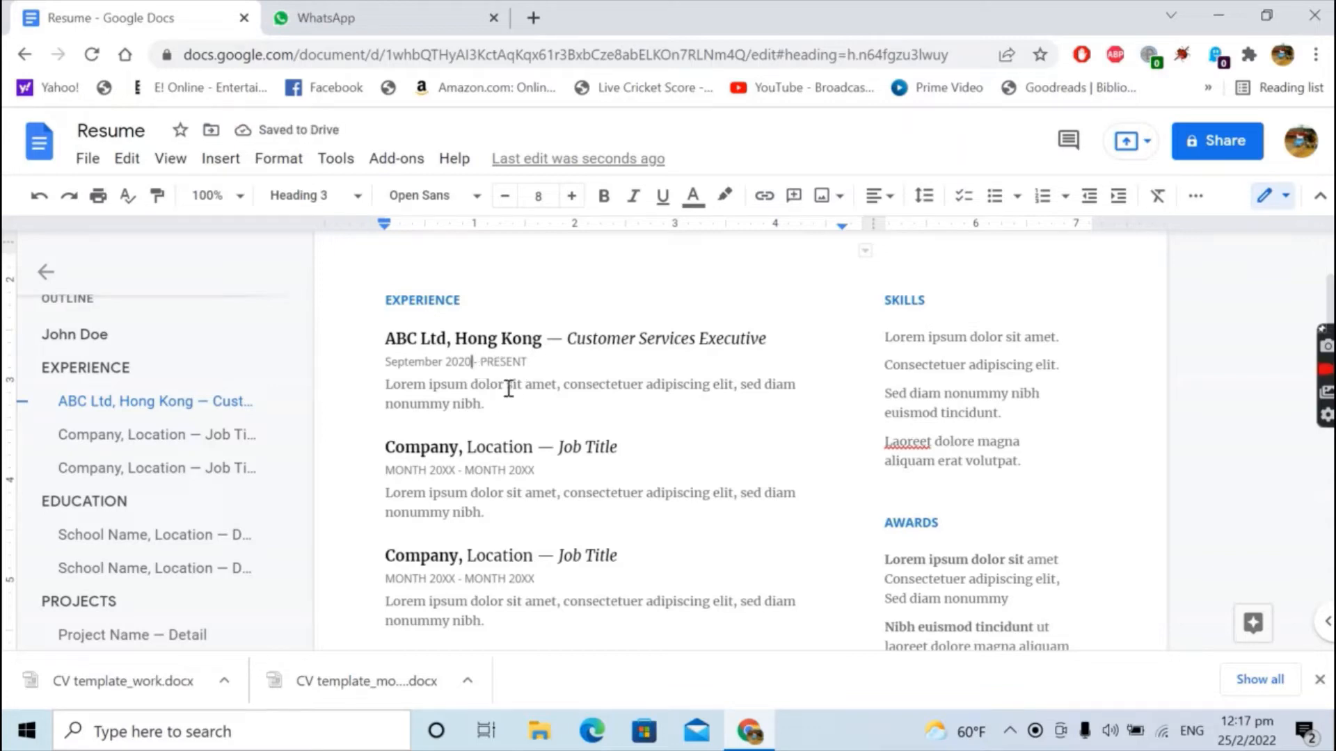
Replace the first Experience entry's description with "Liaising with customers, handling customer enquiries, handling complaints etc....."
left_click_drag(495, 408, 387, 383)
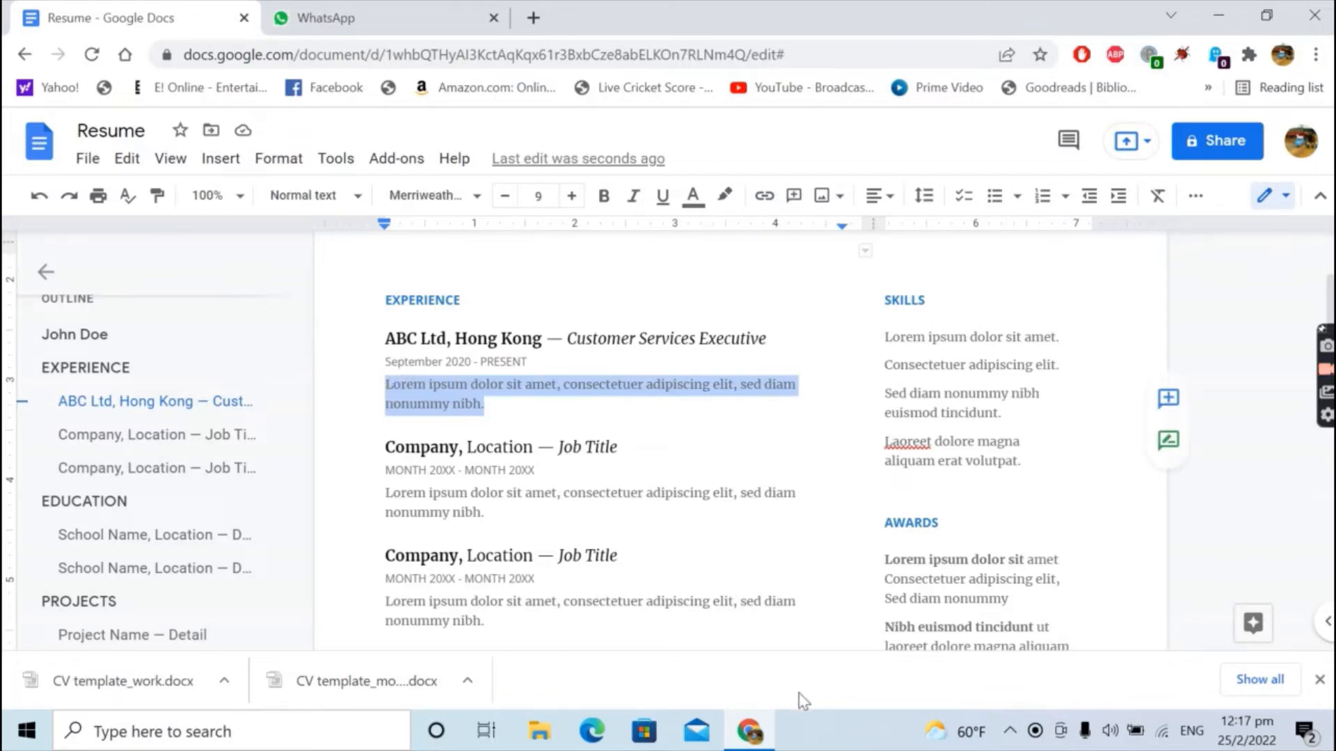
type("Lias")
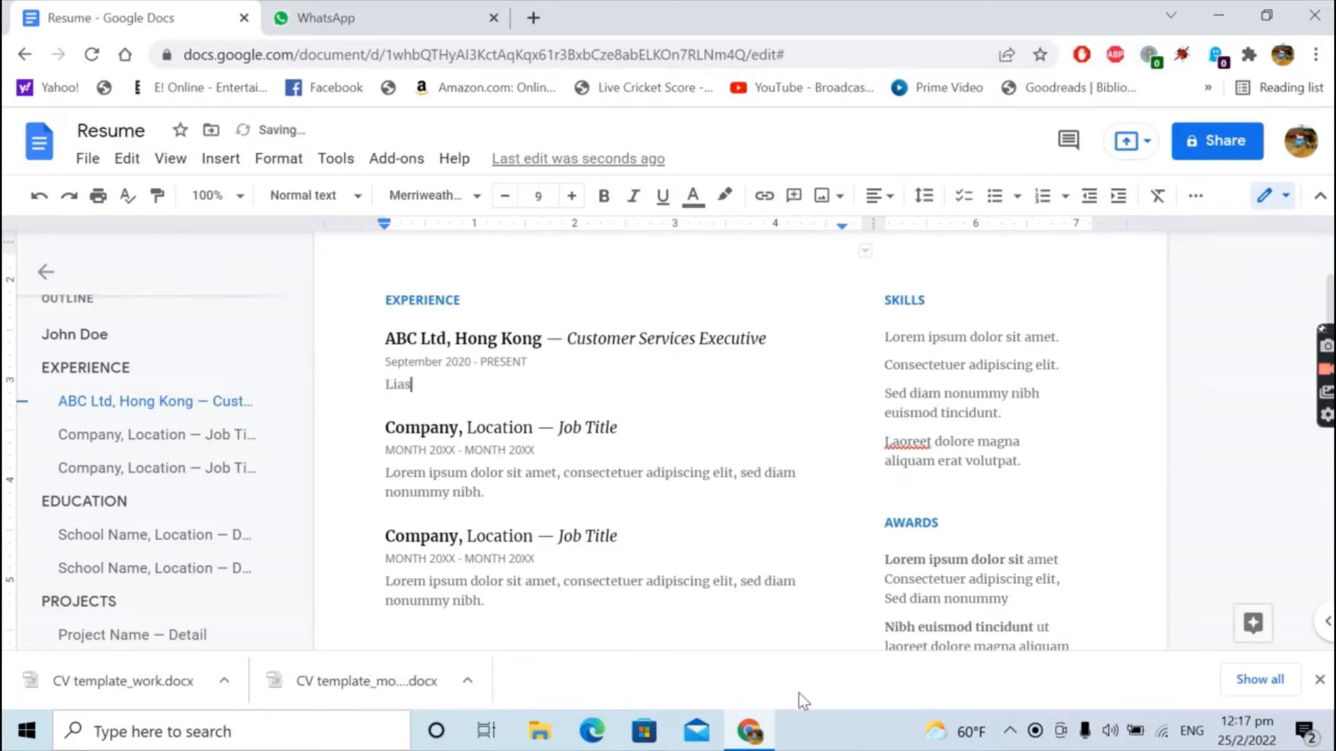
key("BackSpace")
key("BackSpace")
type("aising with customers, ")
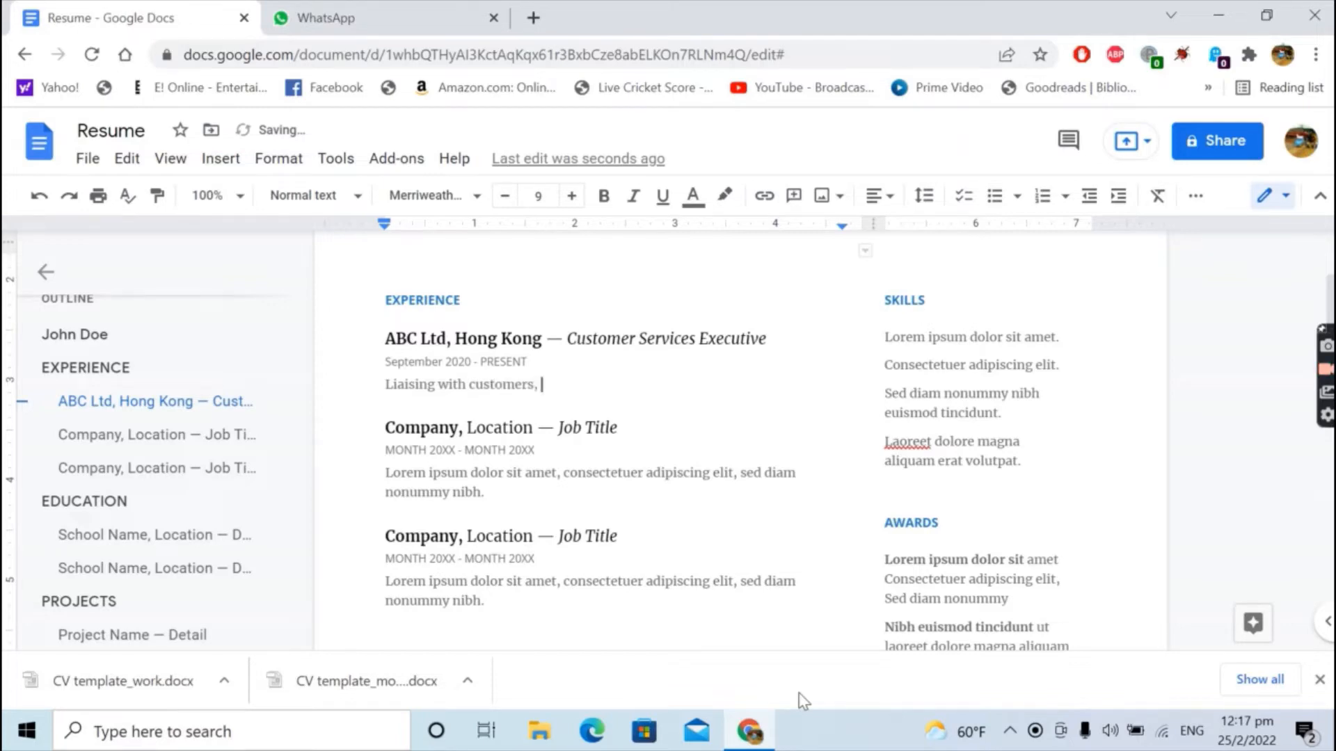
type("handling customer enquiries")
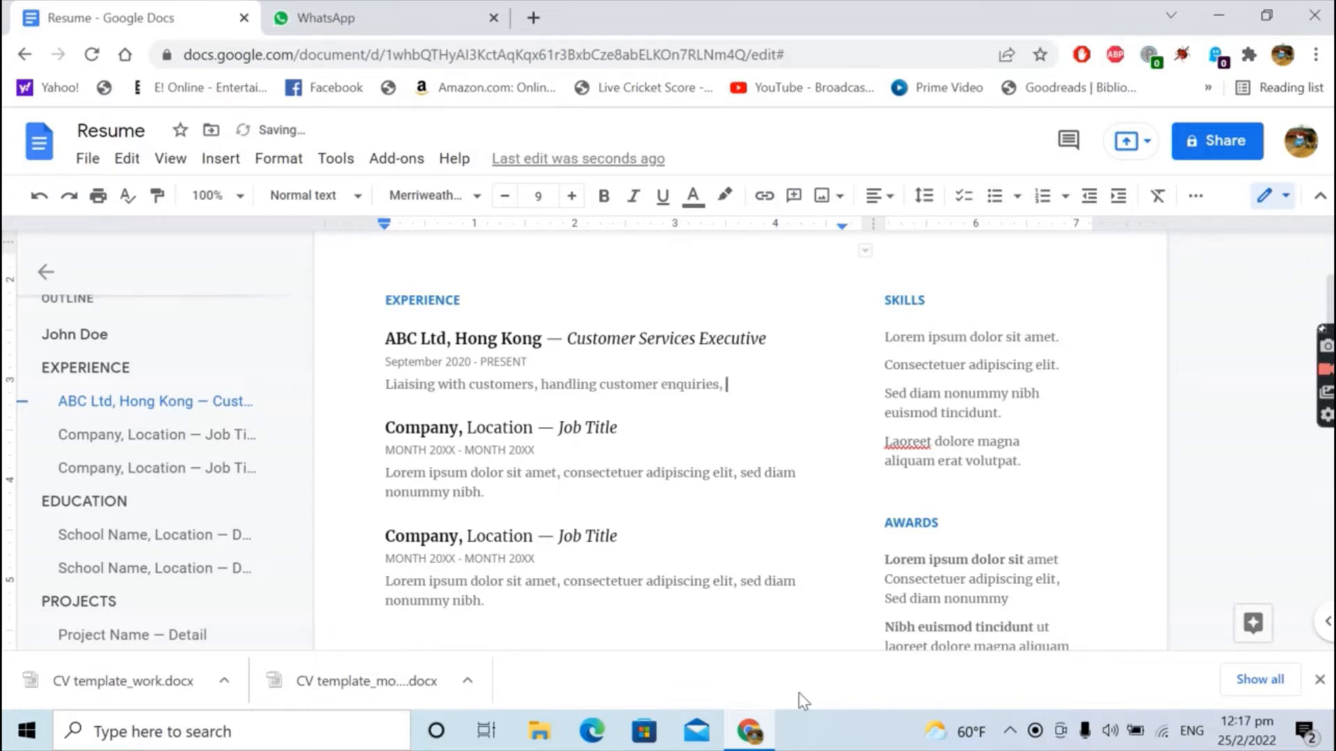
type(", handling com")
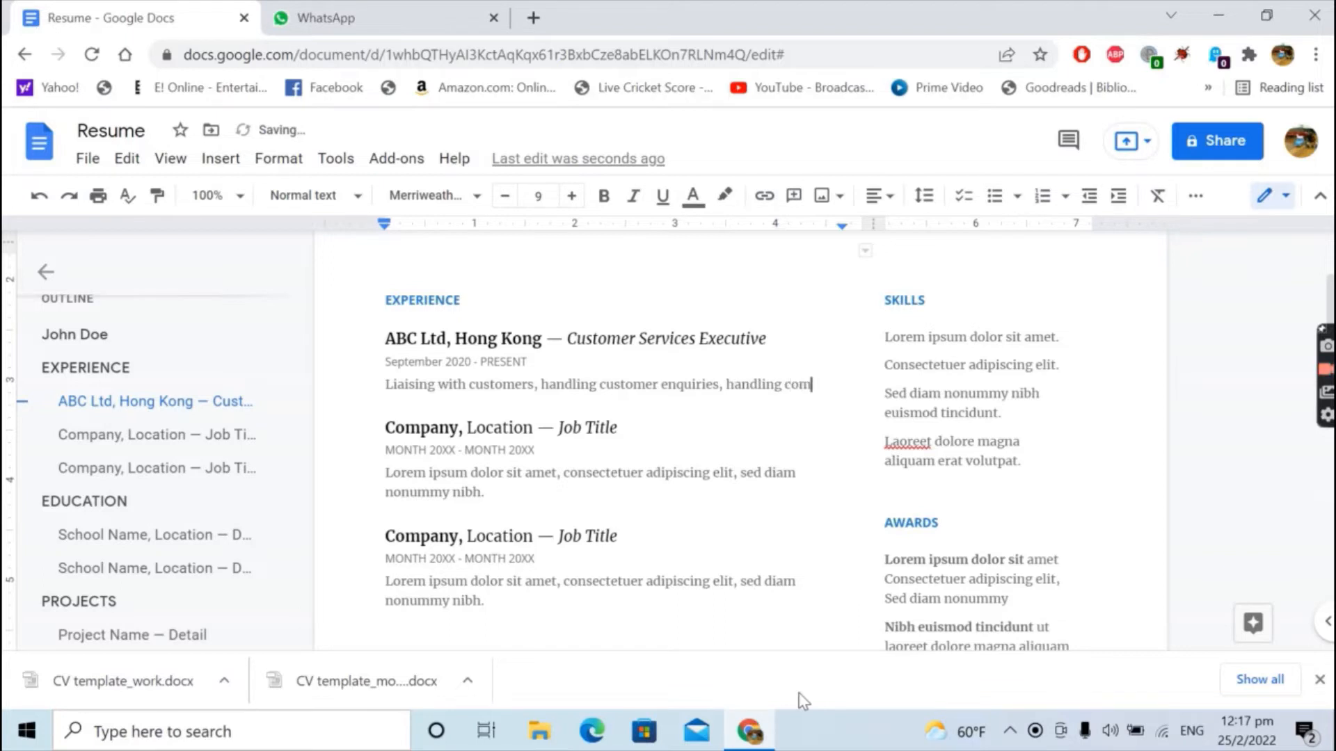
type("plaints")
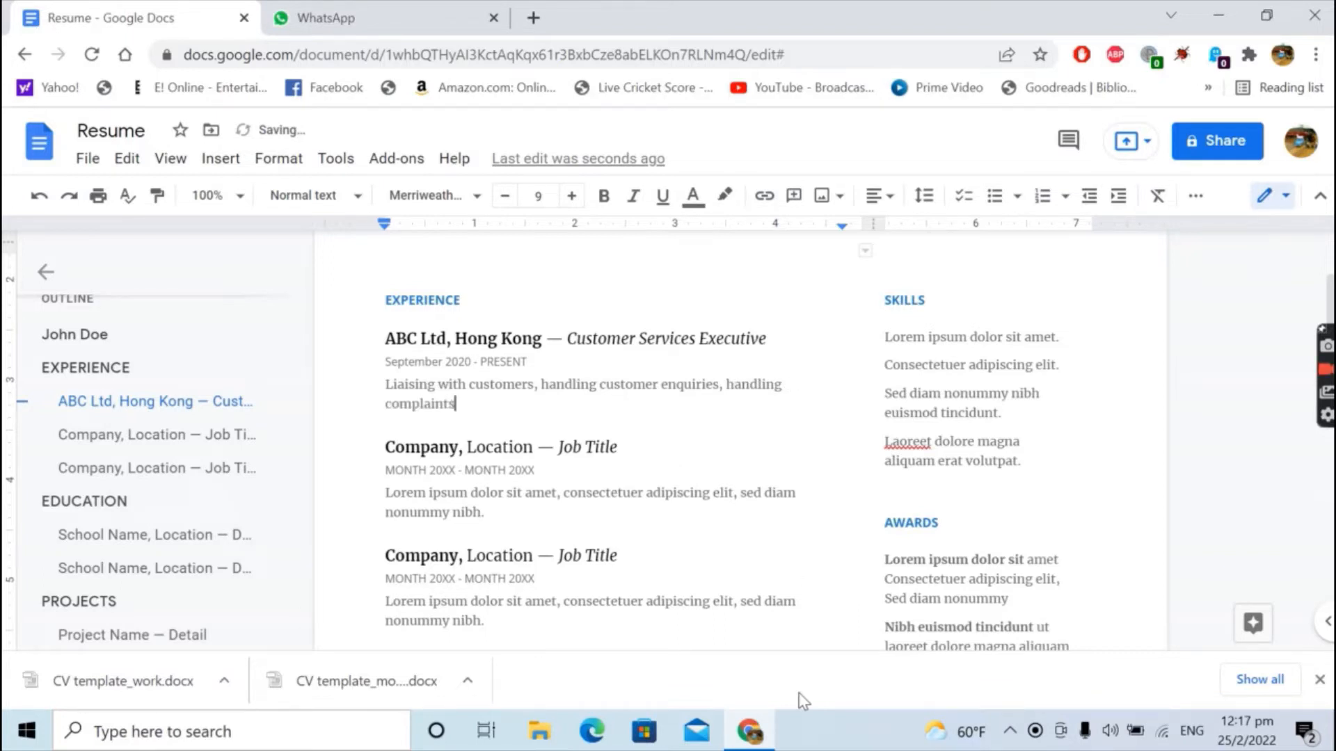
type(" etc.....")
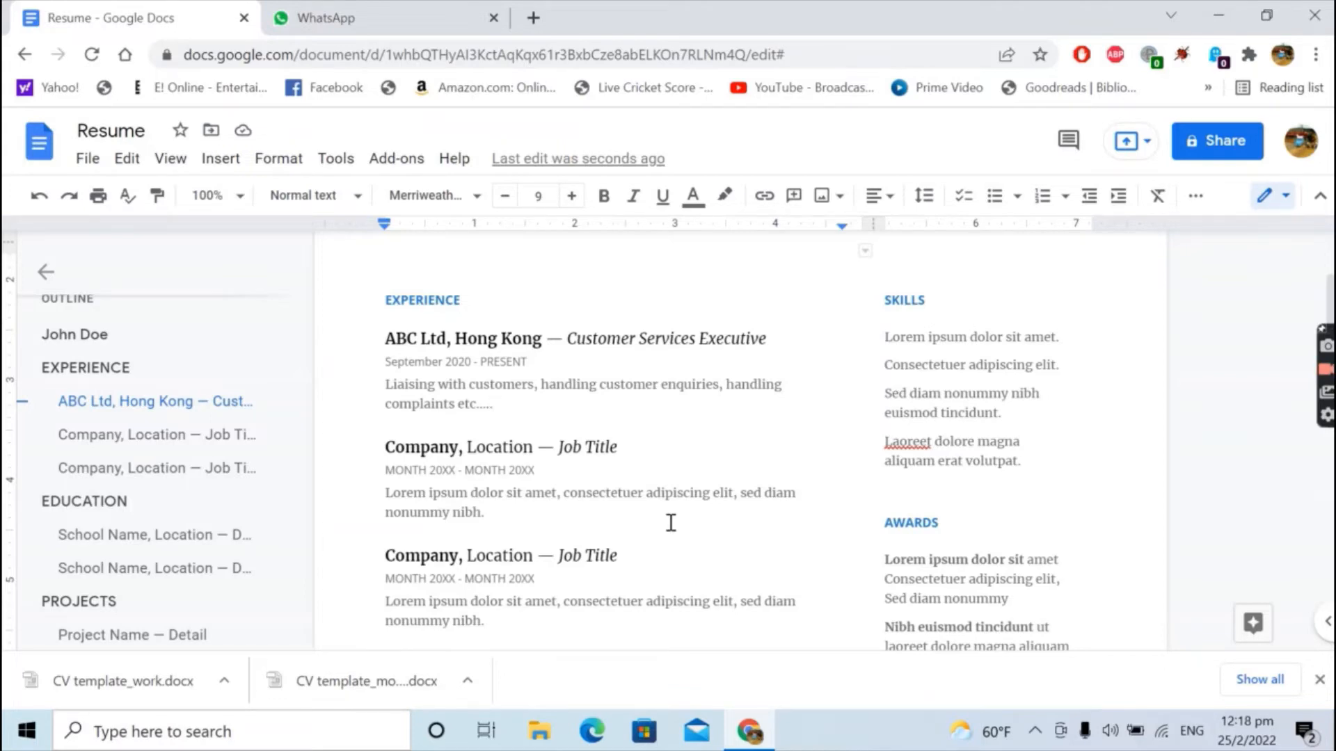
Replace the school name placeholder in the first Education entry with "ABC School"
scroll(671, 524, "down", 3)
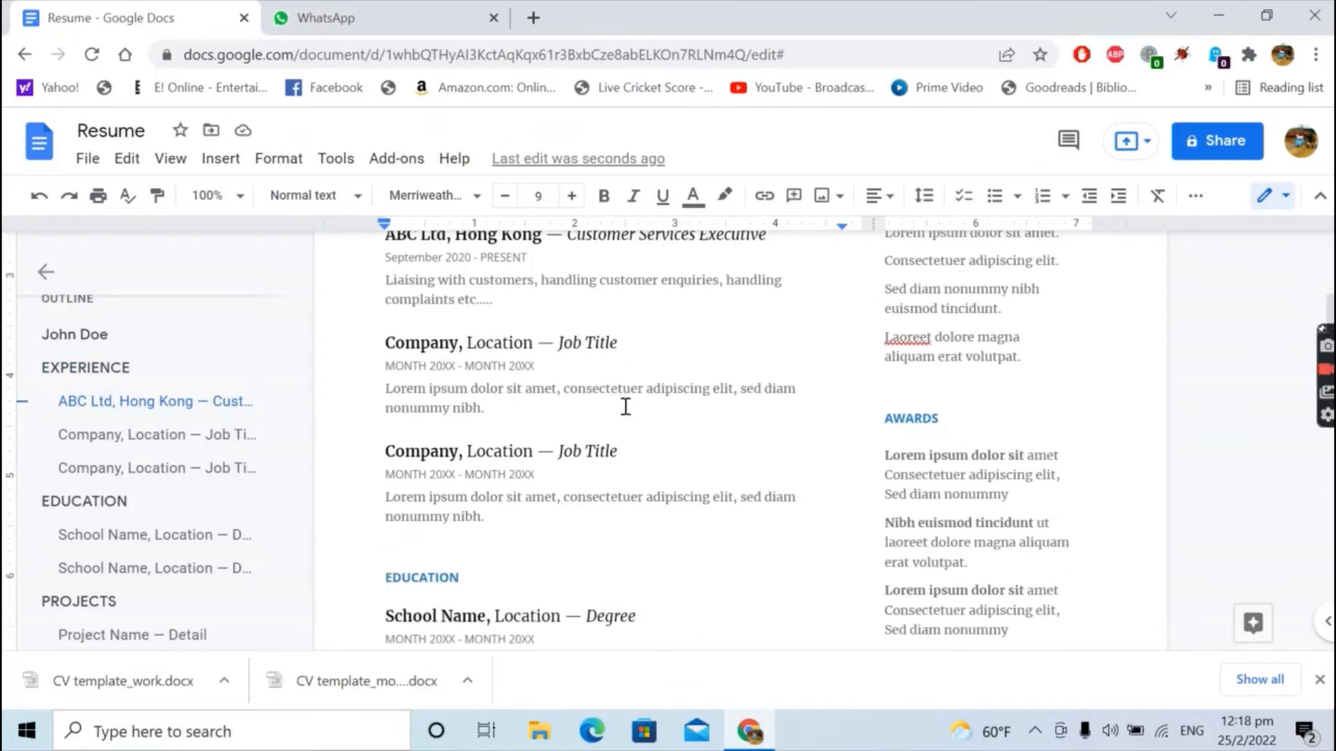
scroll(626, 407, "down", 5)
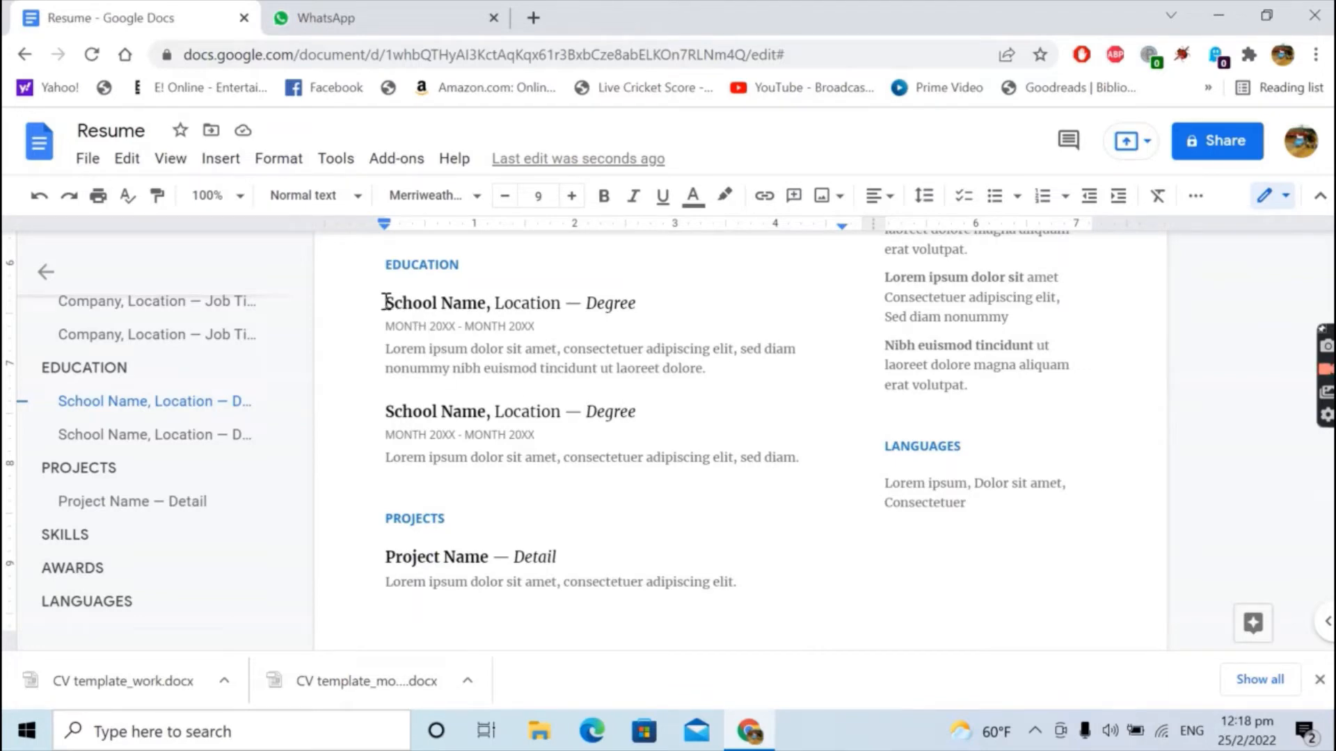
left_click_drag(385, 303, 485, 304)
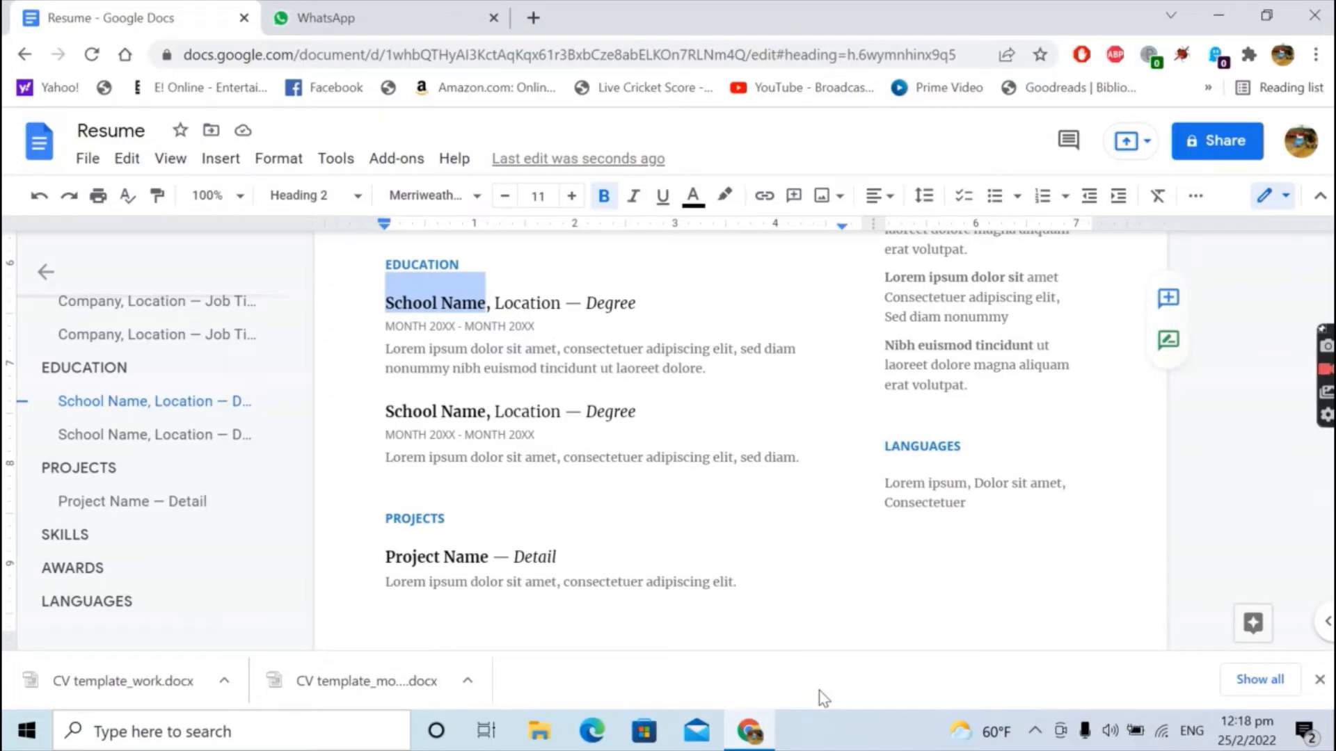
type("ABC S")
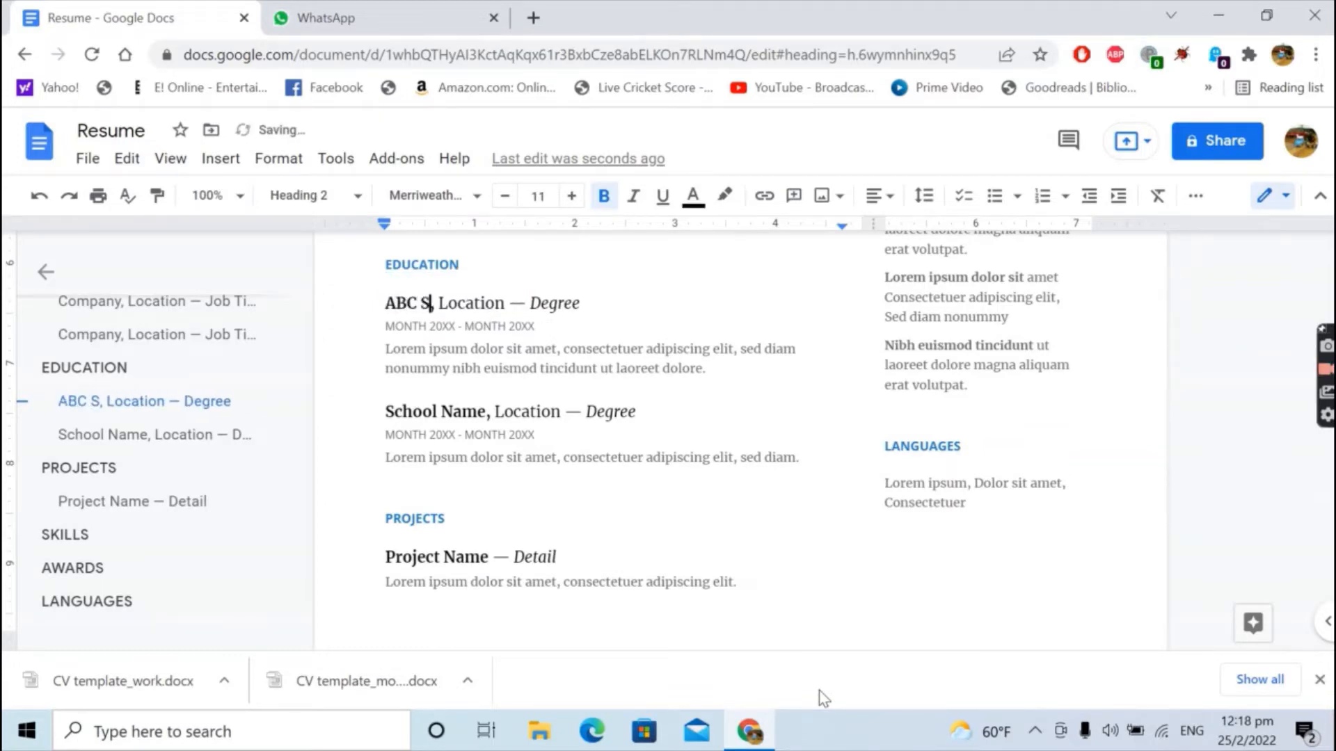
type("chool")
key("Right")
key("Right")
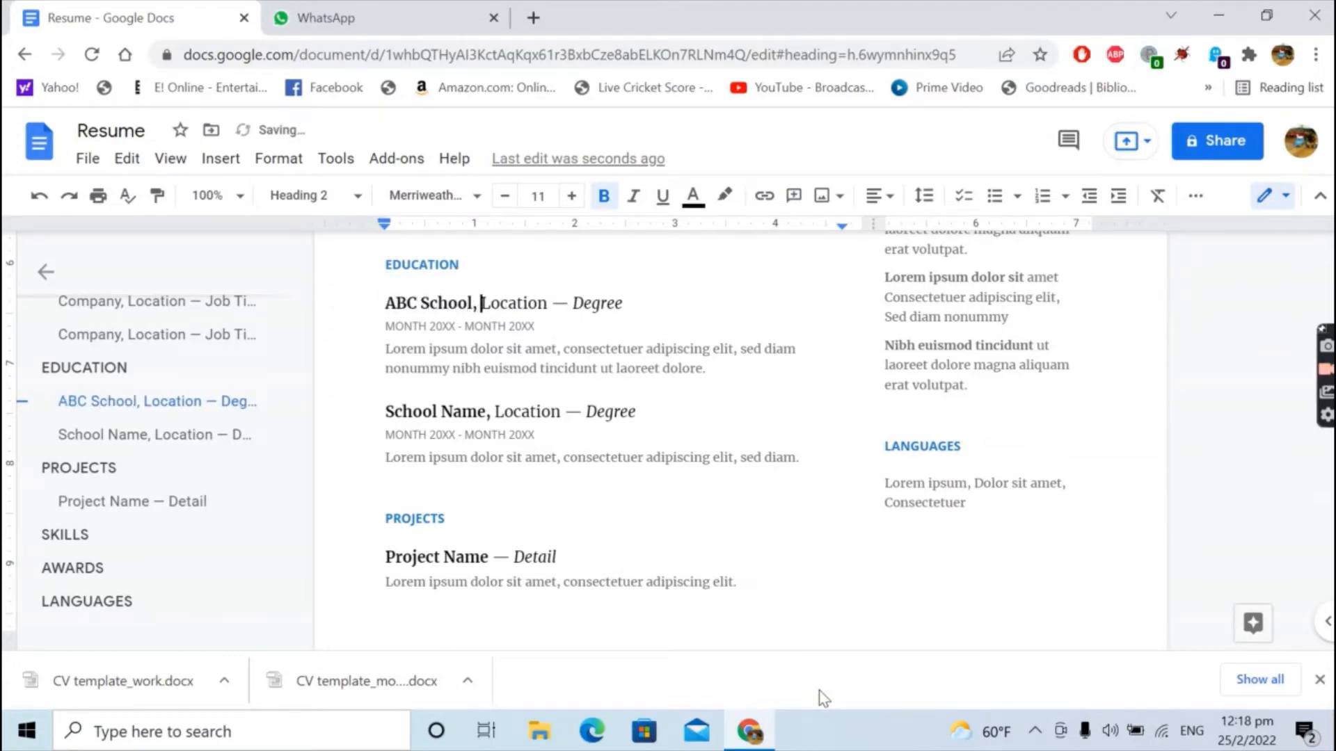
Replace the location placeholder in the first Education entry with "Hong Kong"
type("Hong Kong")
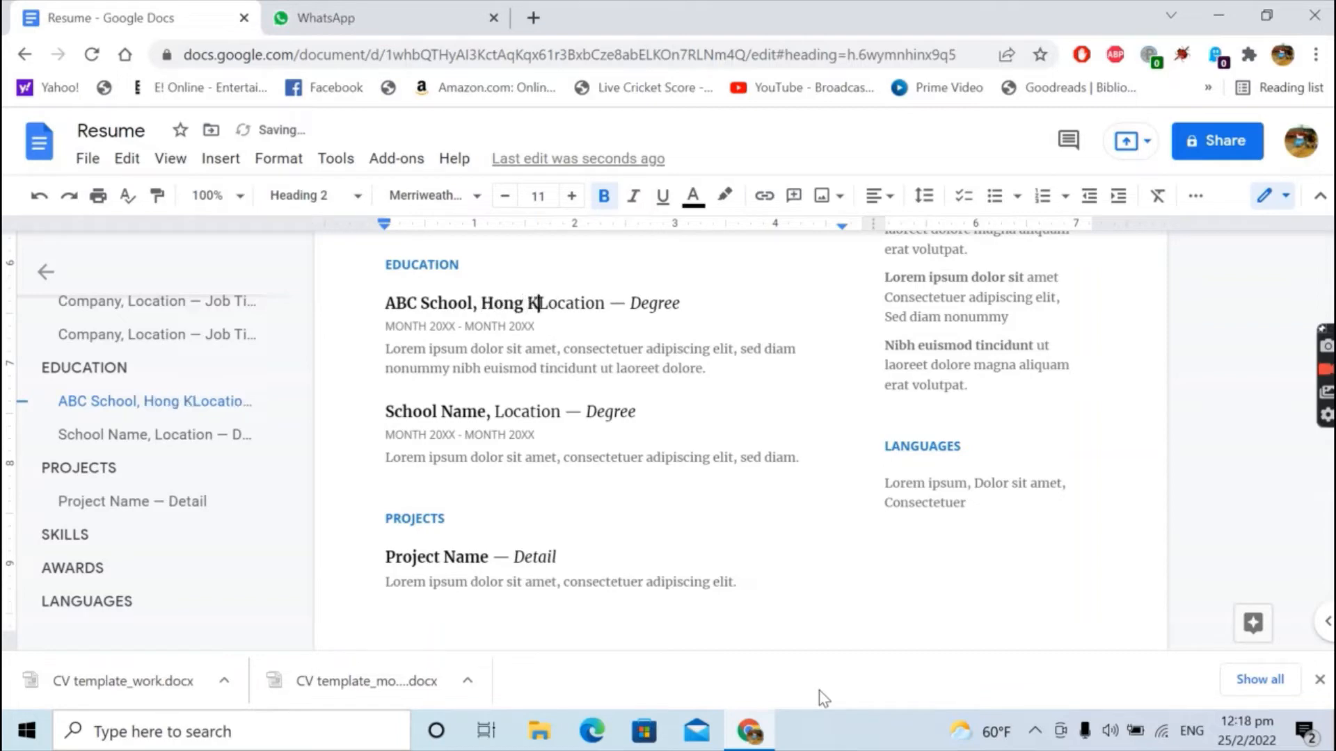
key("Delete")
key("Delete")
key("Delete")
key("Delete")
key("Delete")
key("Delete")
key("Delete")
key("Delete")
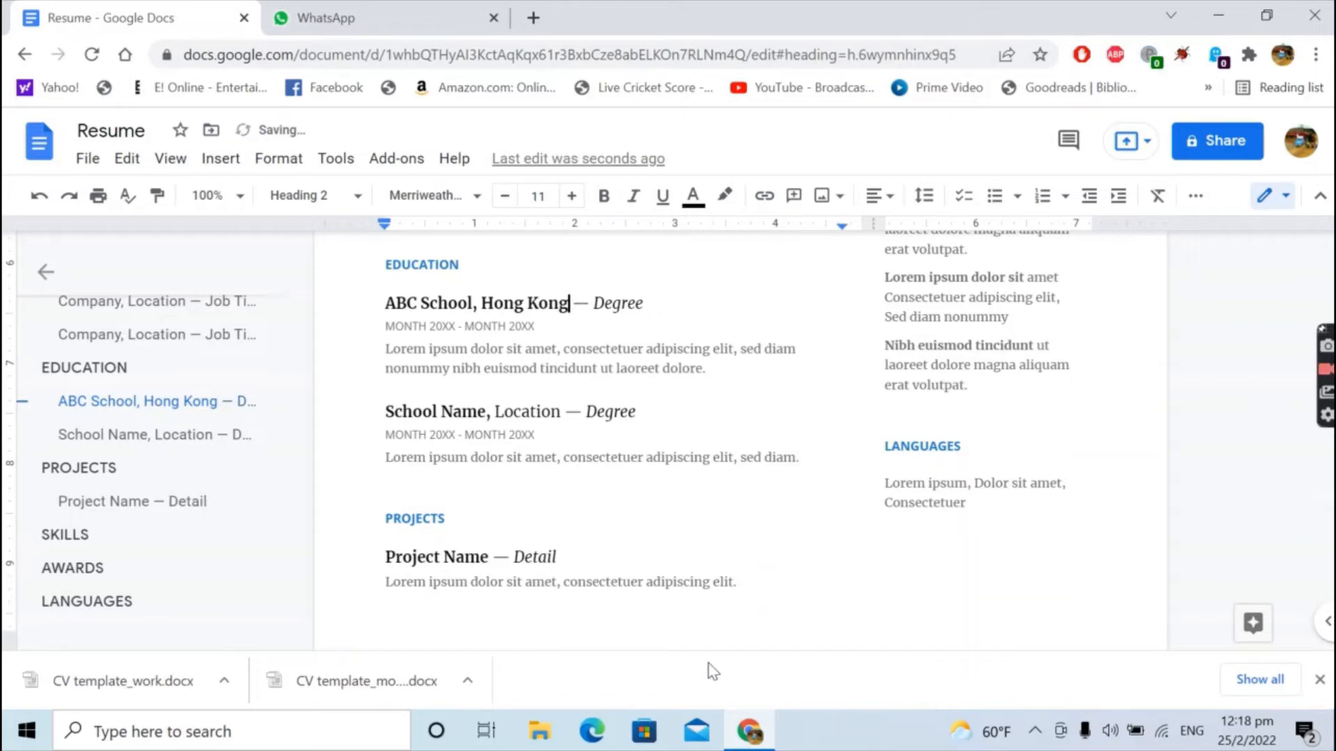
Set the first Education entry's degree to "HKDSE" and its date range to "Sep 2016 - Jun 2021"
left_click_drag(653, 310, 593, 306)
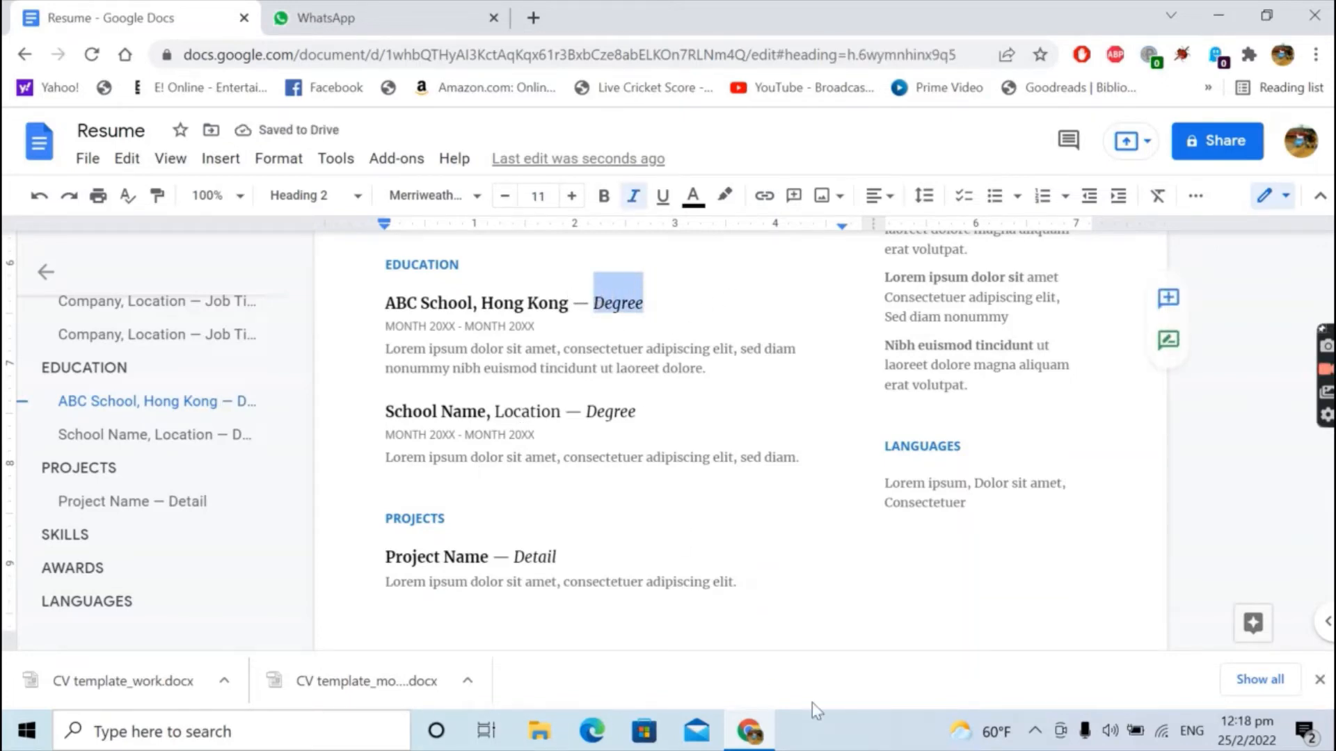
type("HKDSE")
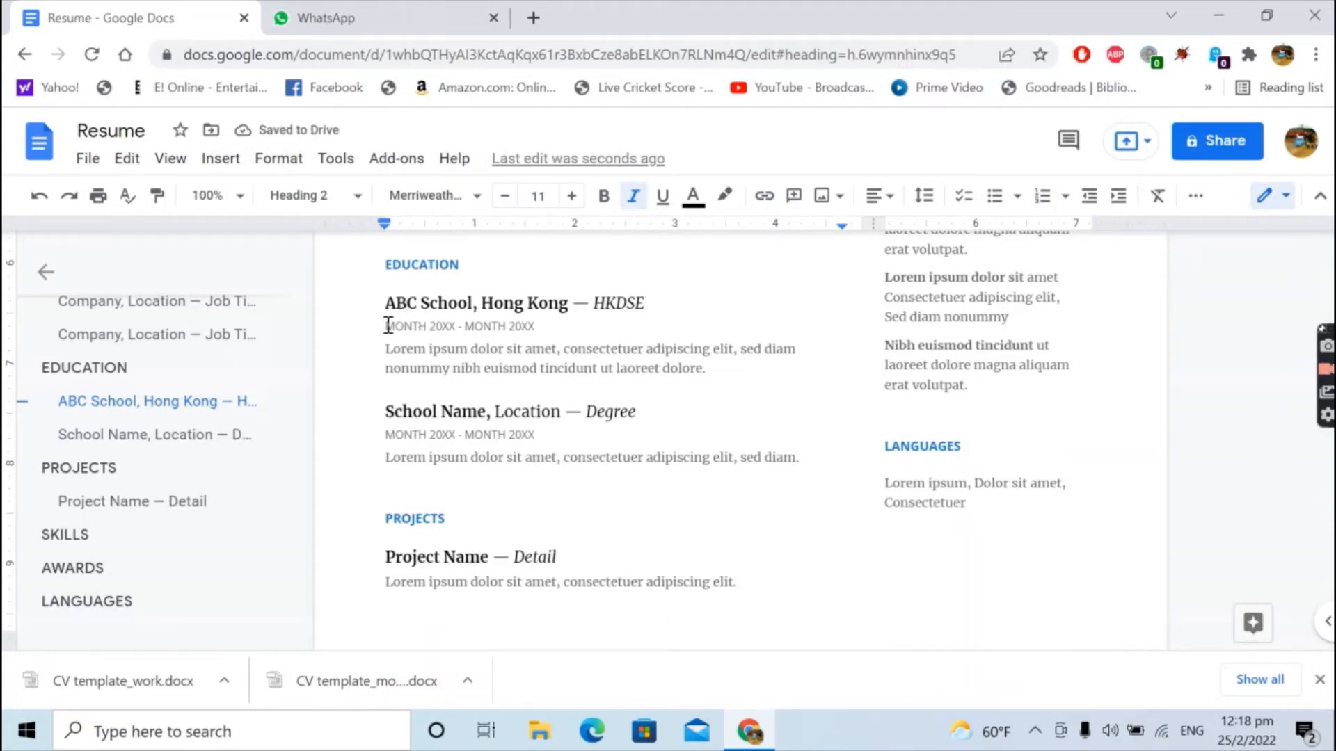
left_click_drag(385, 327, 535, 328)
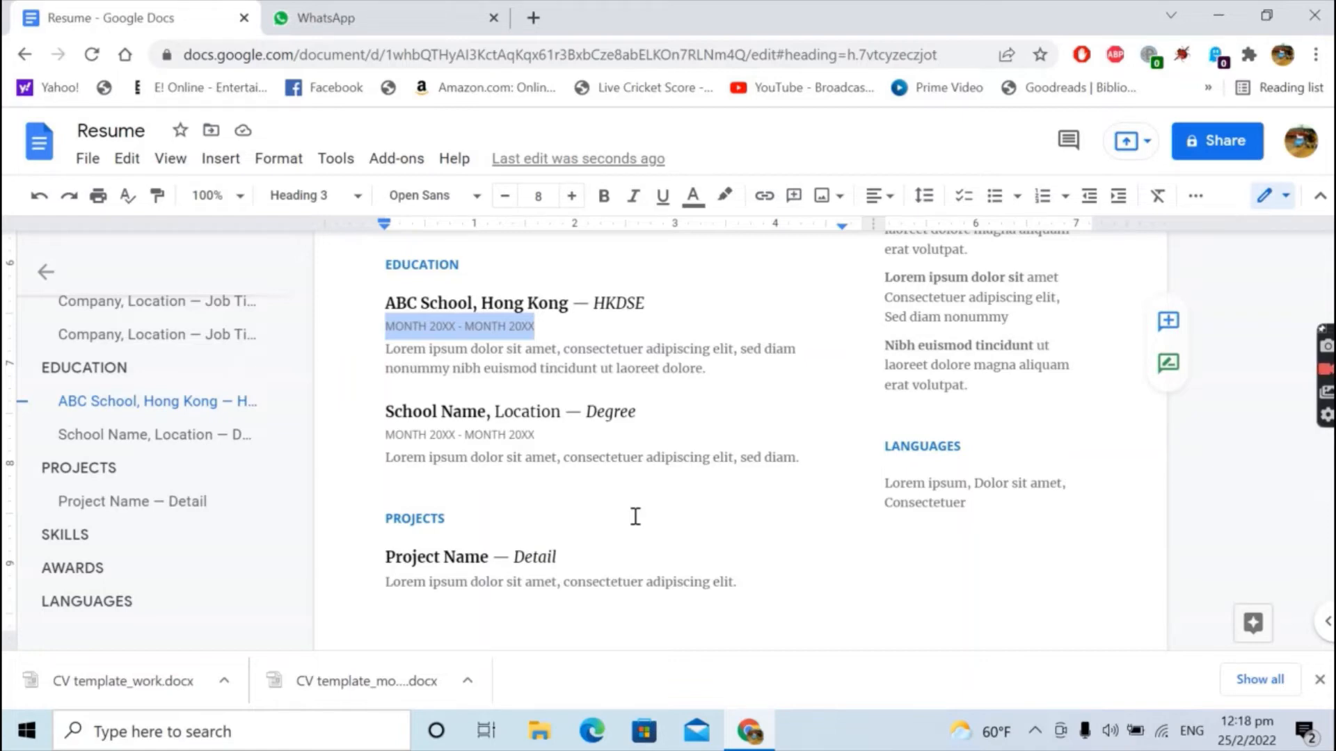
type("Sep 20")
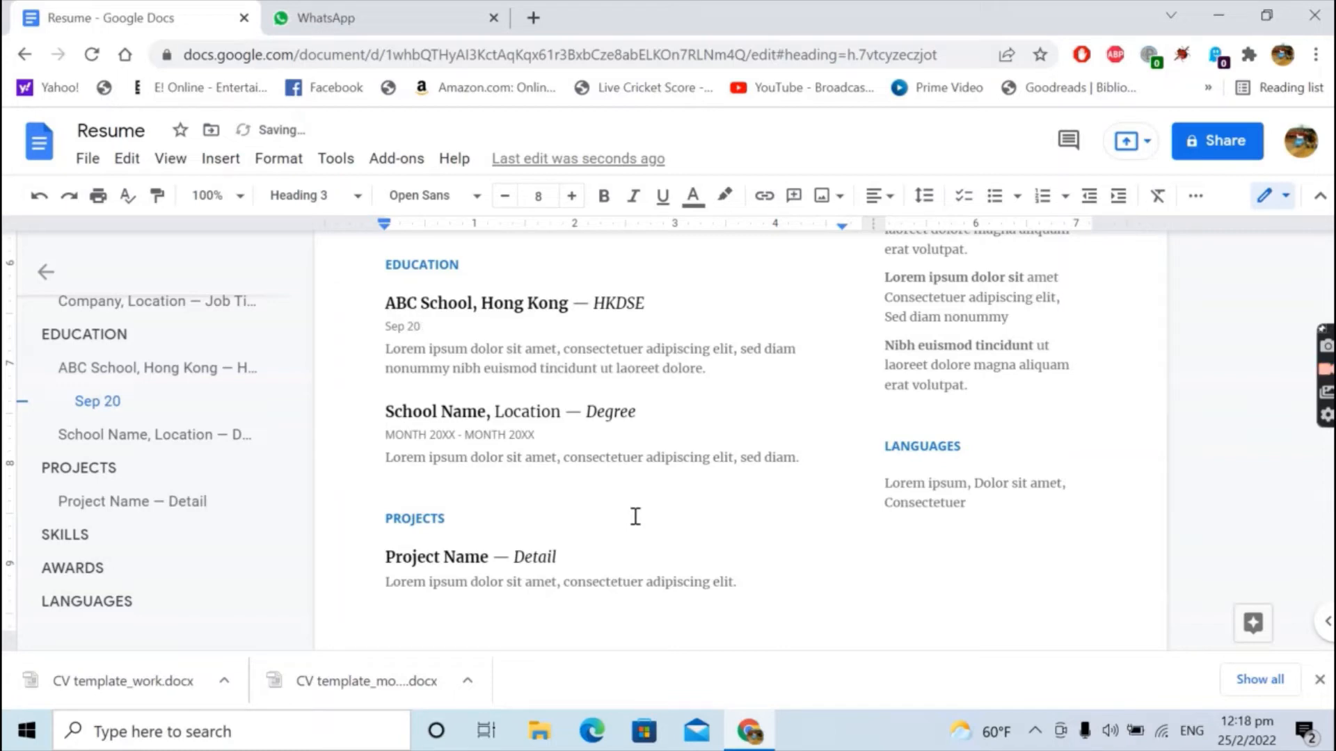
type("16 - Jun 202")
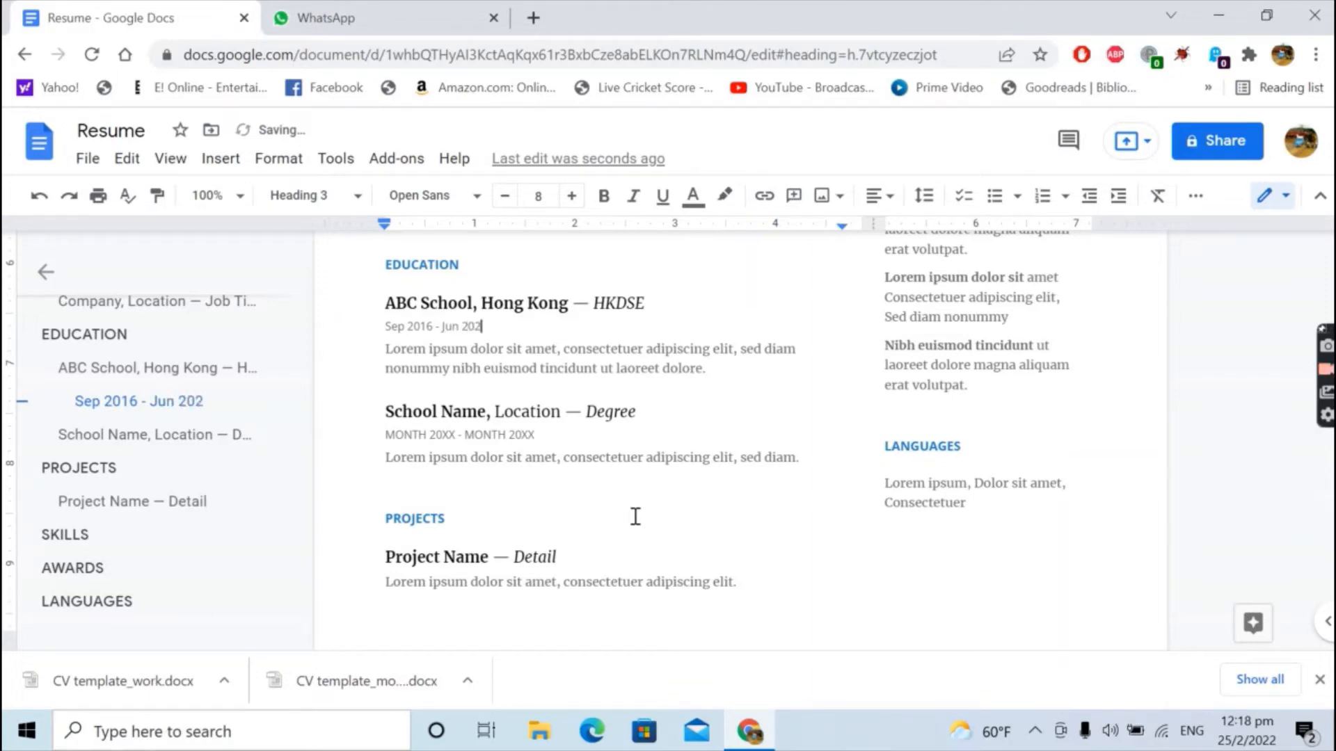
type("1")
Replace the placeholder description in the first Education entry with "Level A in English, Level B in Math...."
left_click_drag(386, 348, 703, 367)
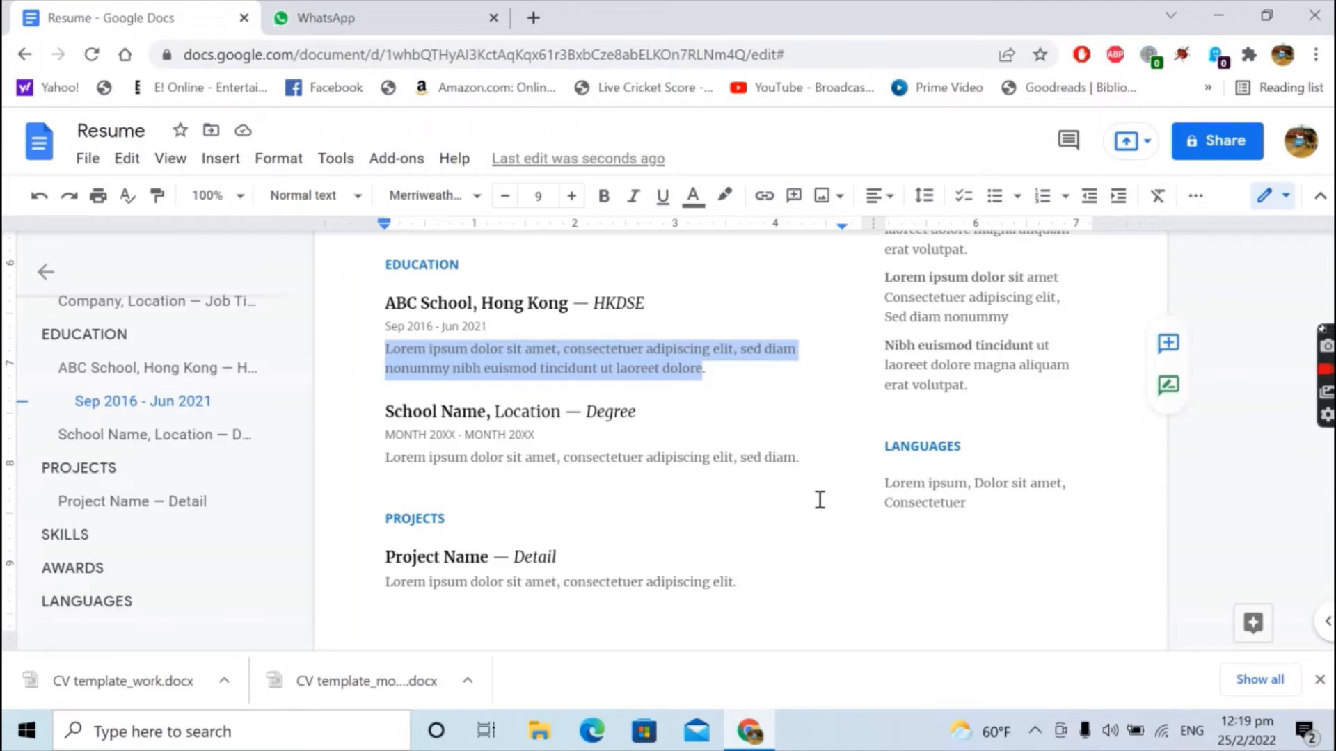
type("Level A")
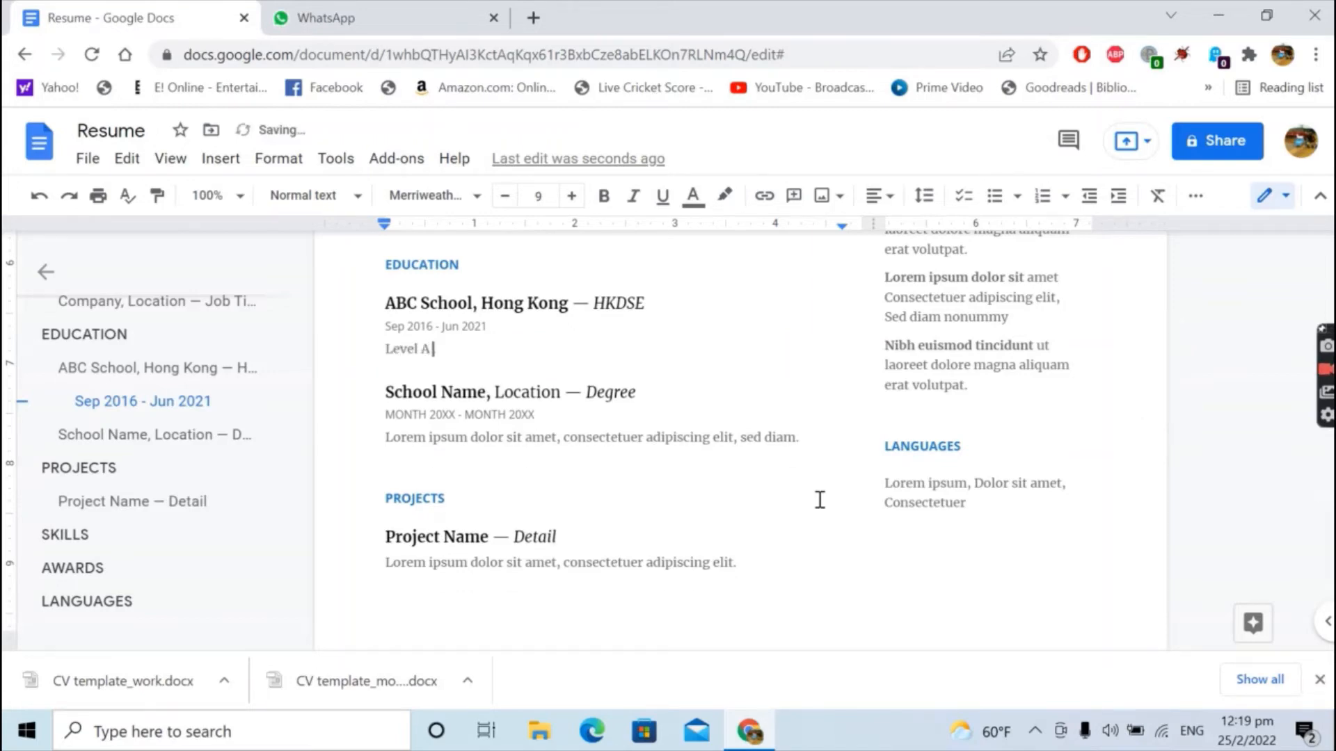
type(" in Egl")
key("BackSpace")
key("BackSpace")
type("nglish, Level")
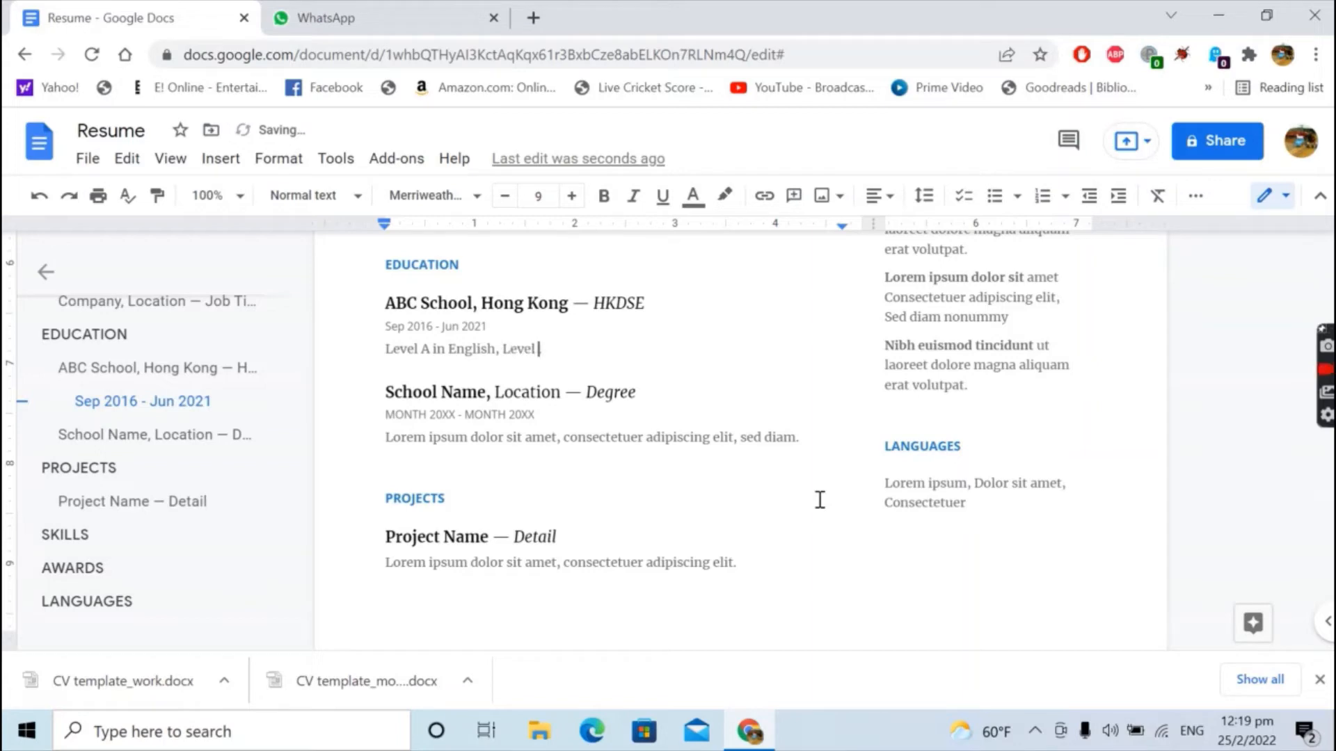
type(" B in Math....")
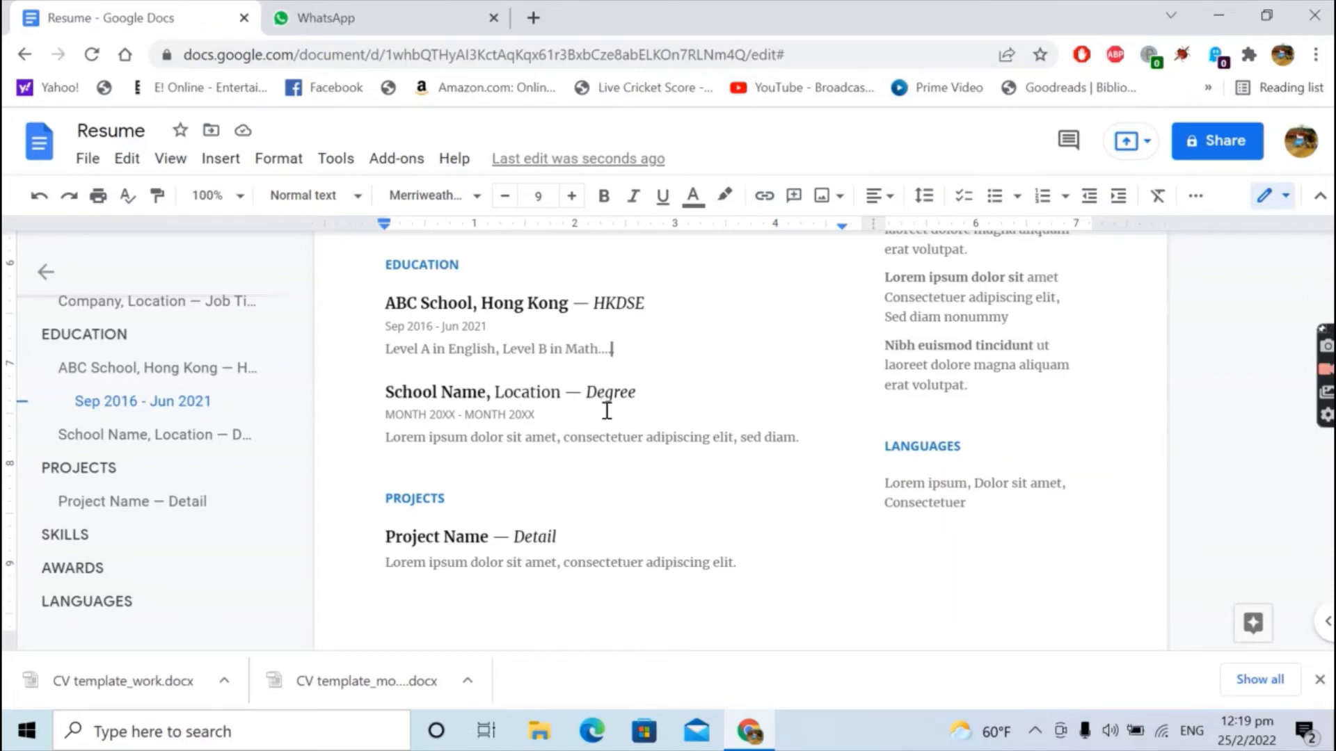
Replace the first placeholder line under Skills with "Microsoft Word, Excel, Powerpoint"
scroll(604, 407, "down", 2)
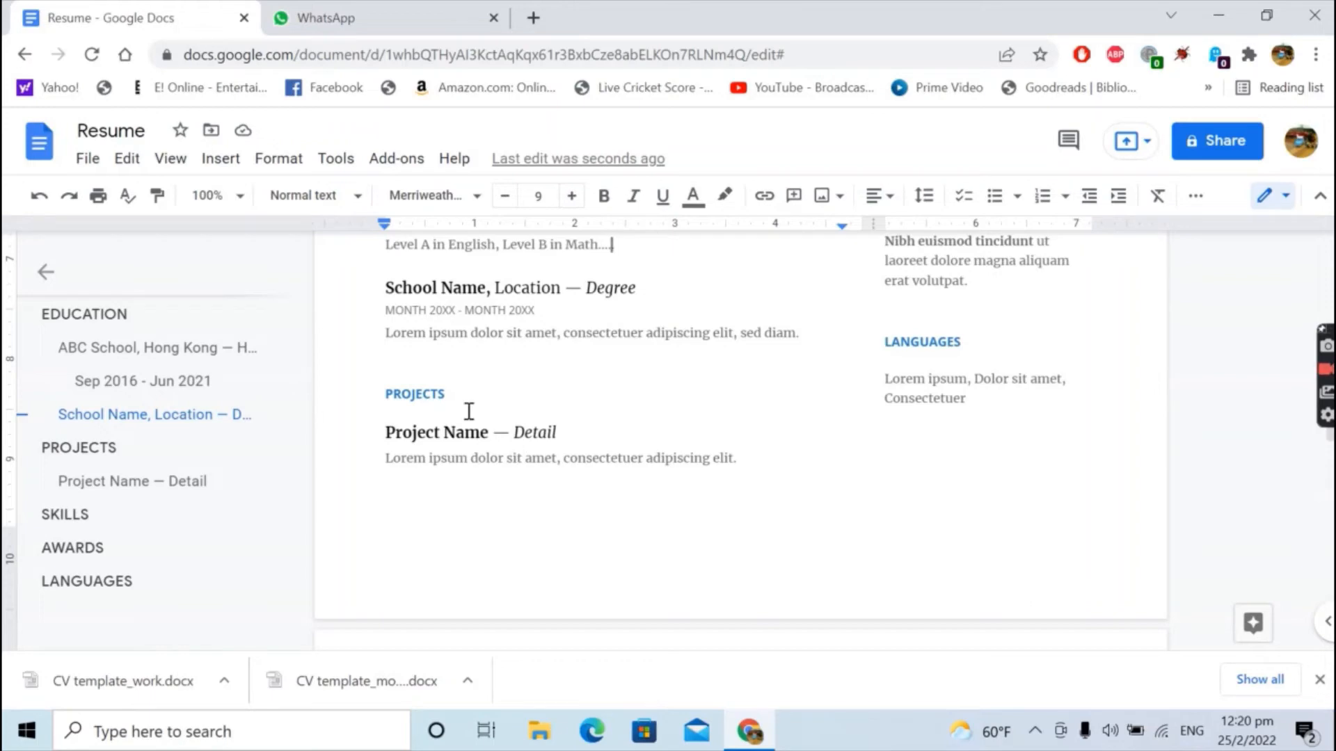
scroll(471, 471, "down", 4)
scroll(473, 470, "up", 10)
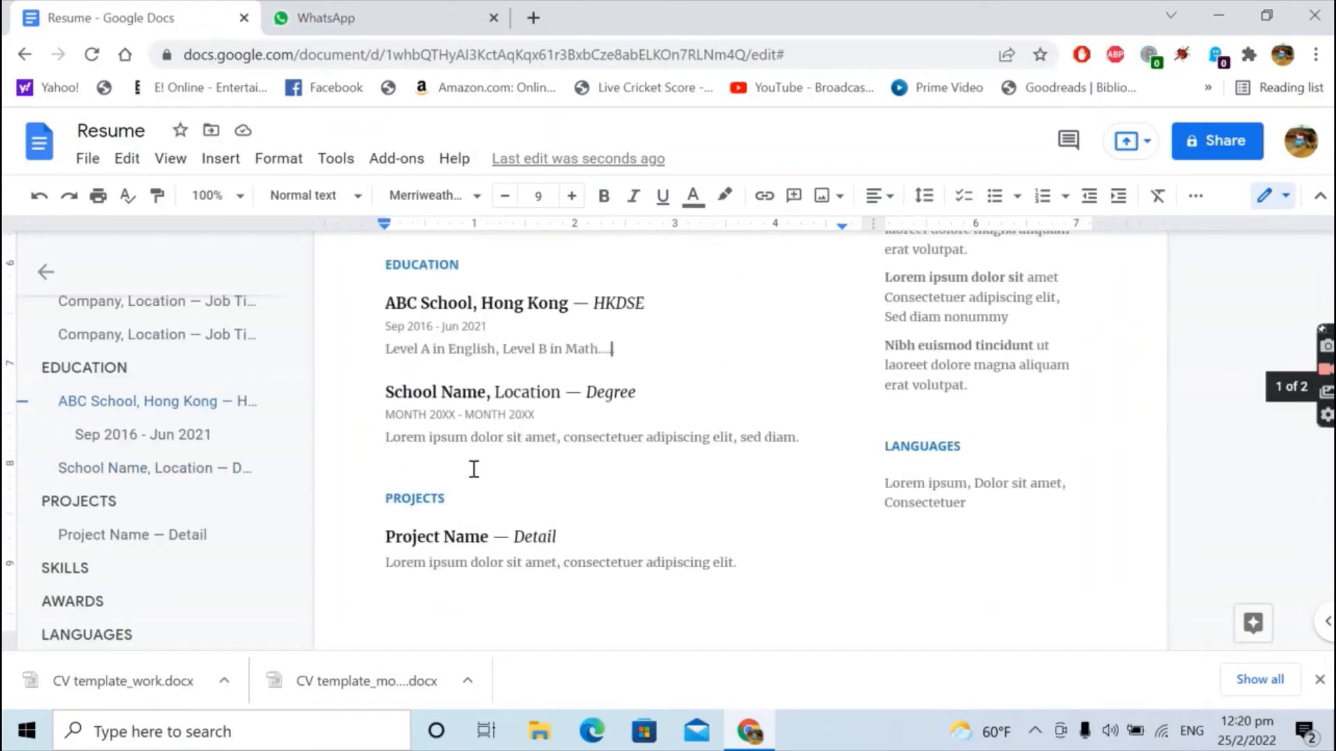
scroll(474, 470, "up", 1)
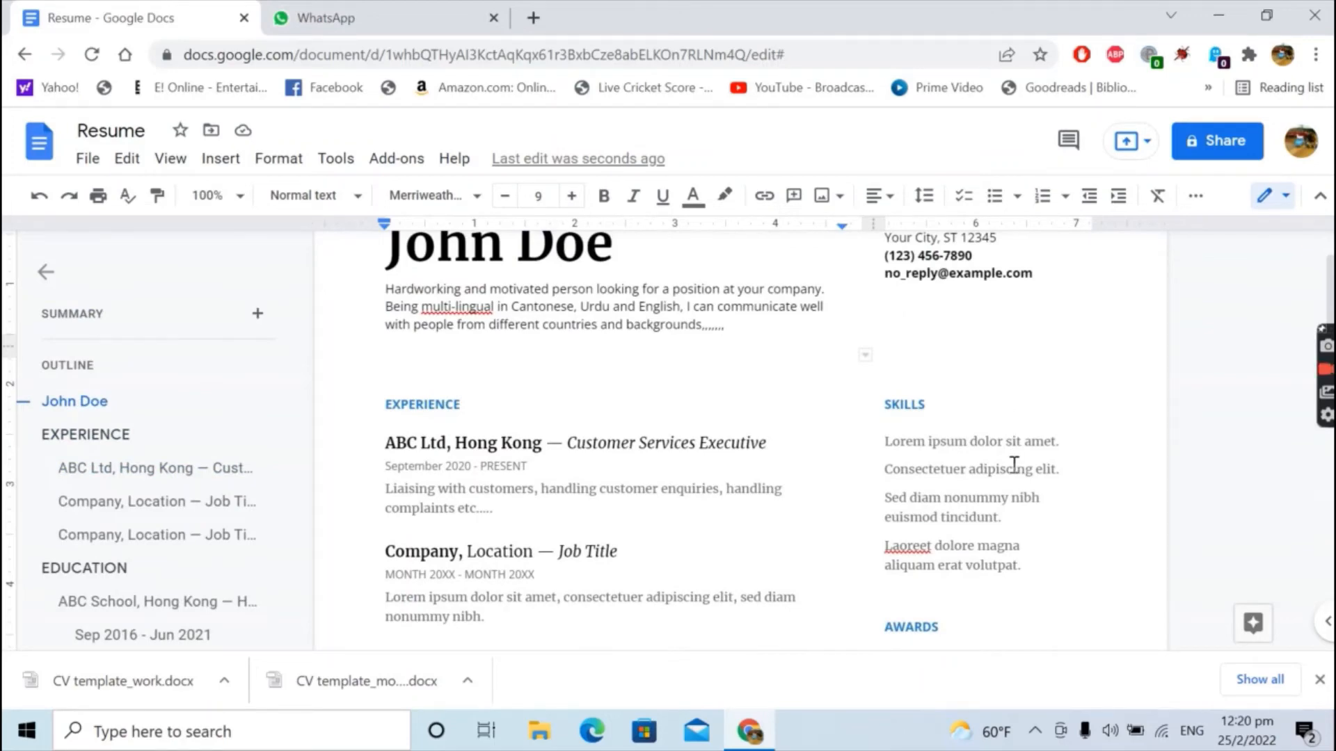
left_click_drag(885, 445, 1057, 444)
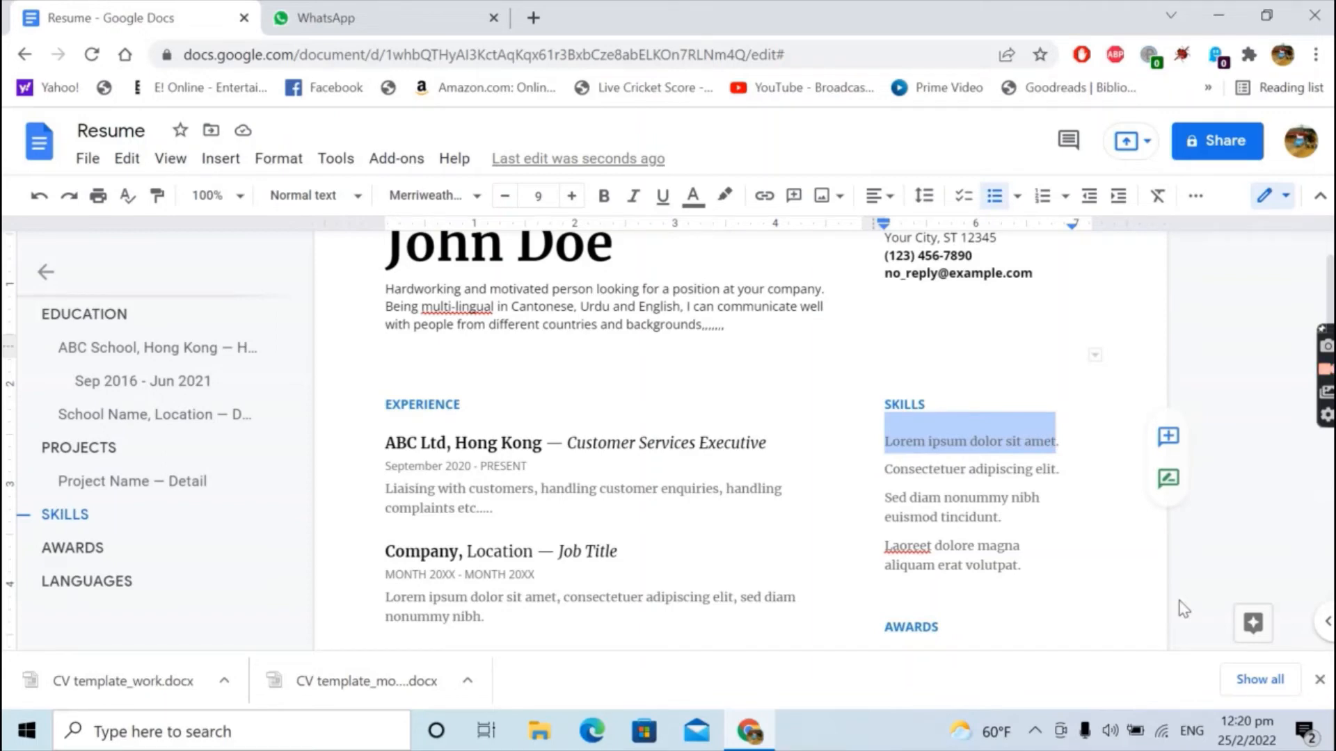
type("Mic")
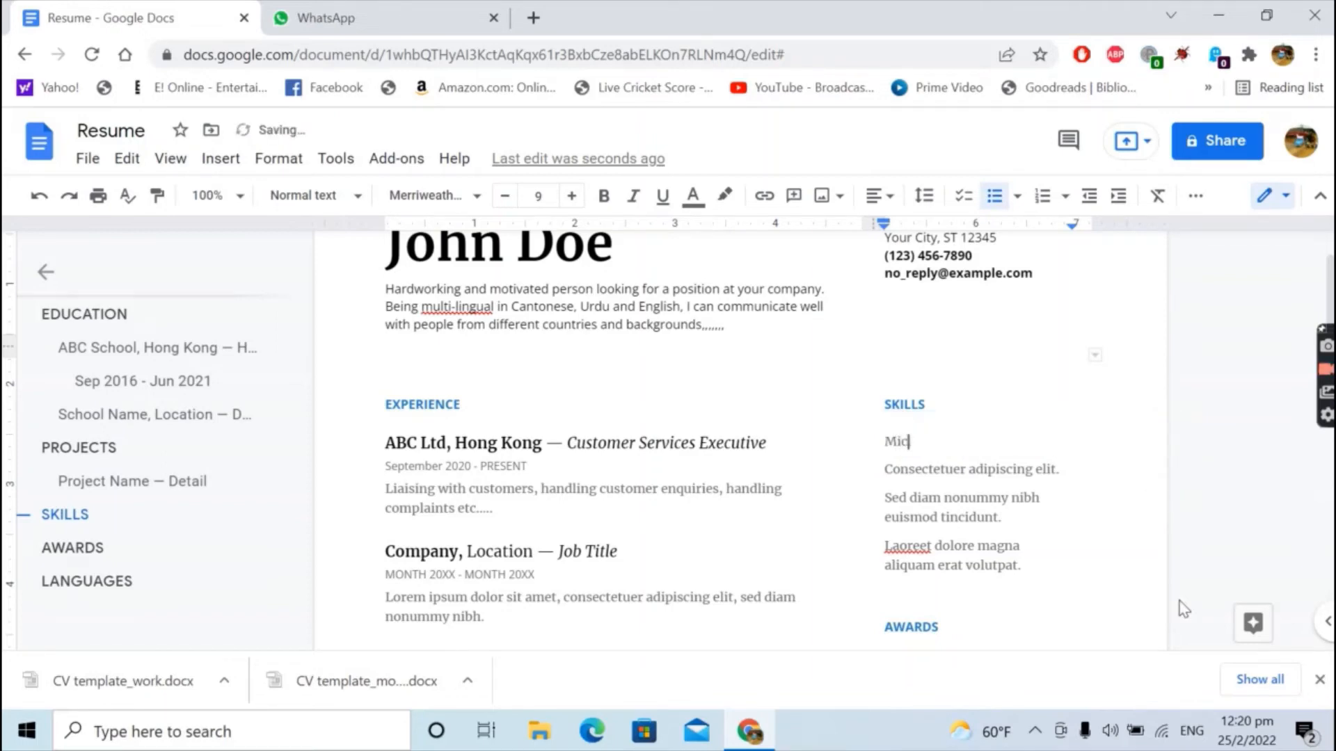
type("rso")
key("BackSpace")
key("BackSpace")
type("osoft Word, Excel, ")
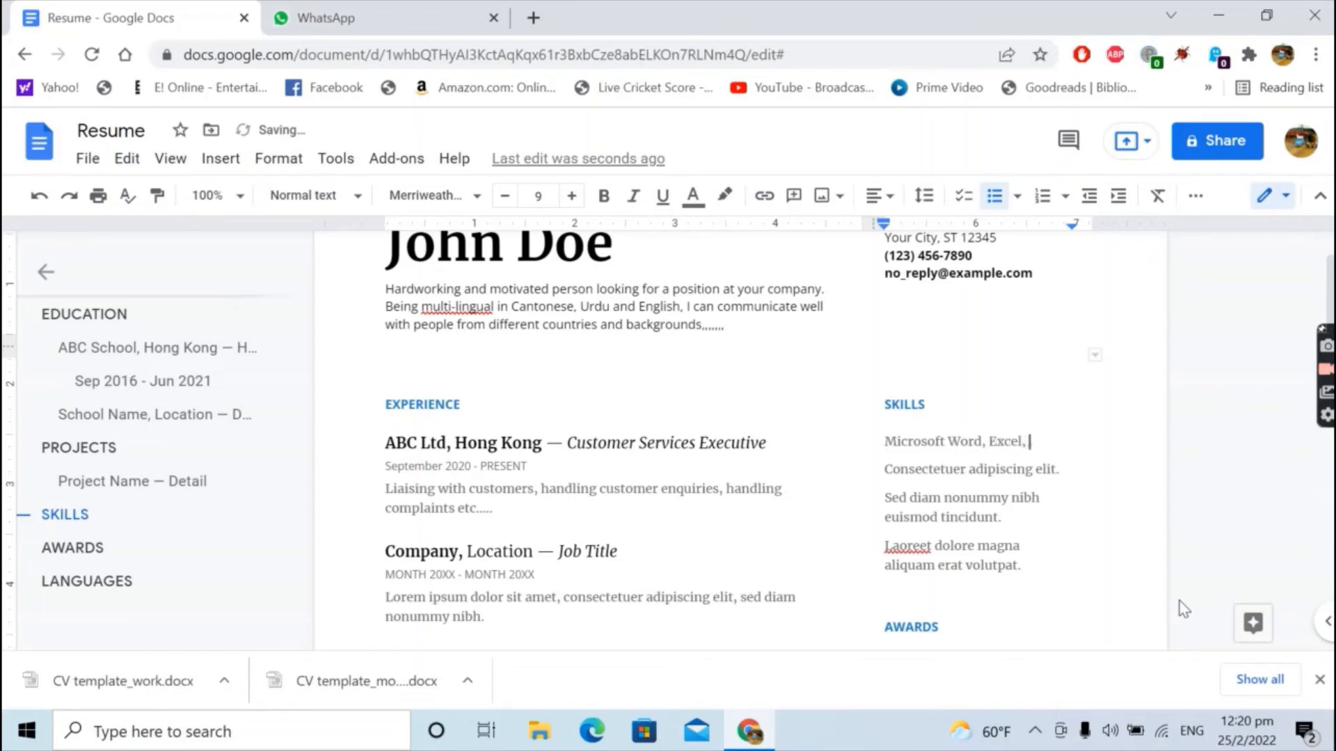
type("Powerpoint")
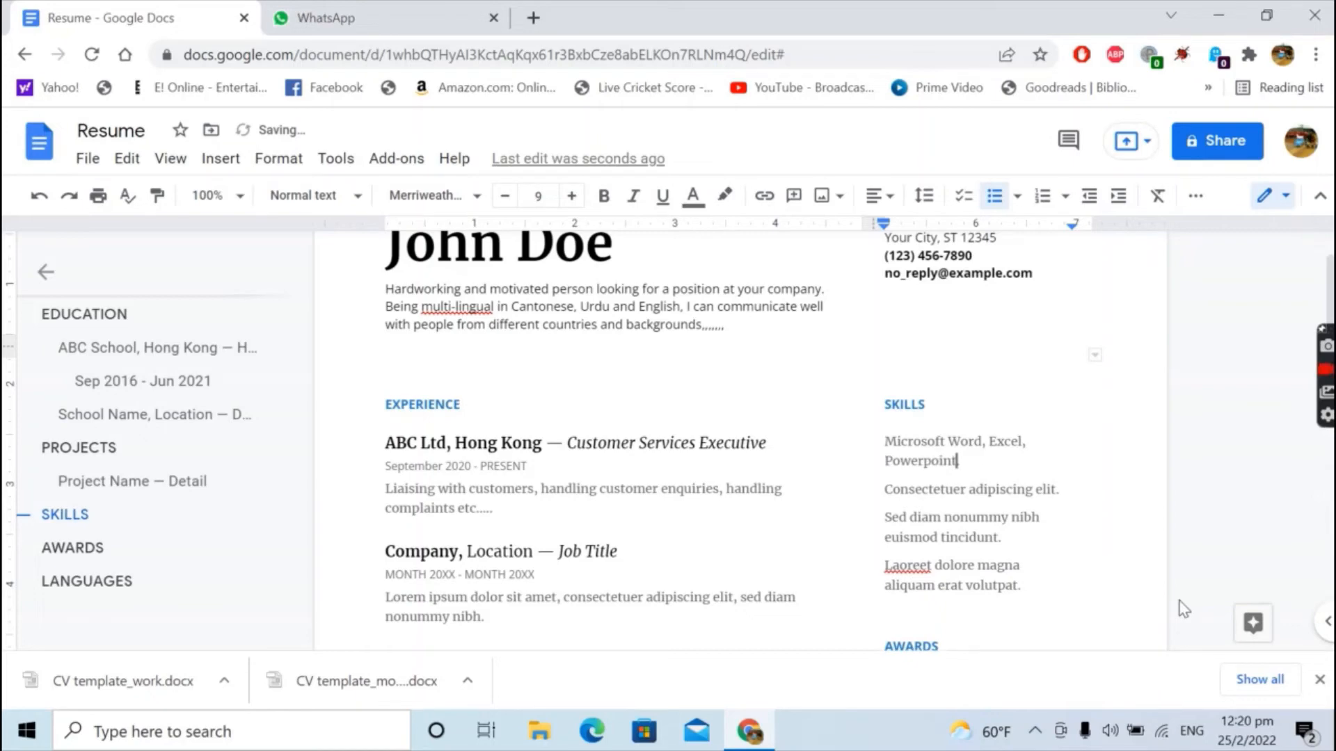
Extend the first Skills line with "... Adobe" after "Powerpoint" and prefix it with "Computer skills:"
type("....")
type(" Adobe")
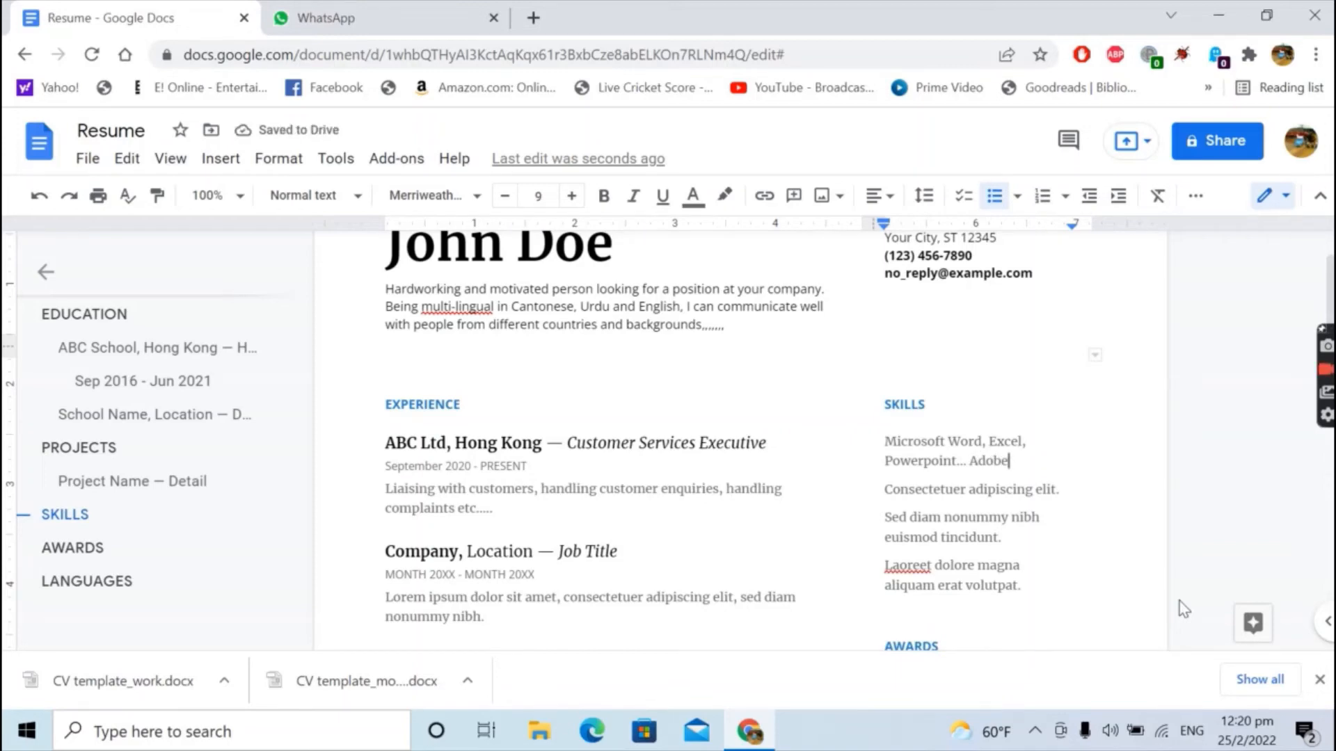
left_click(883, 441)
type("Computer")
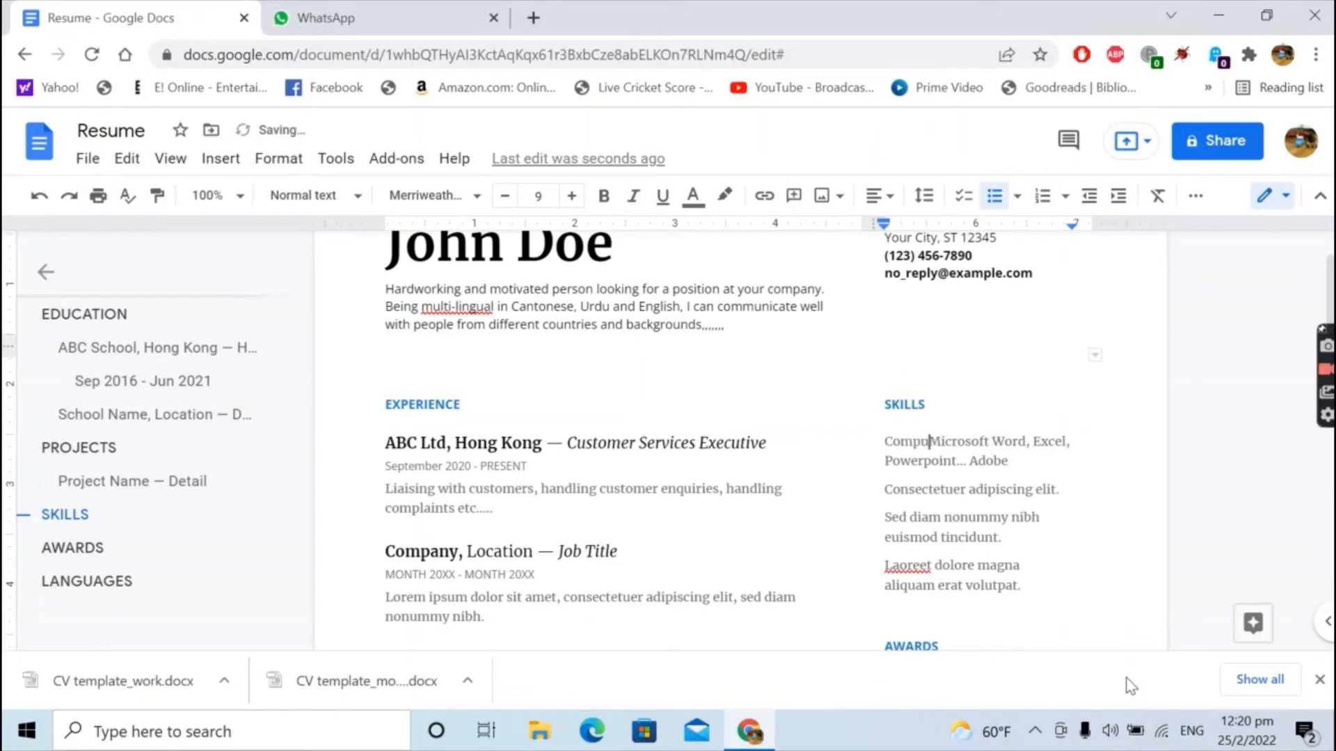
type(":")
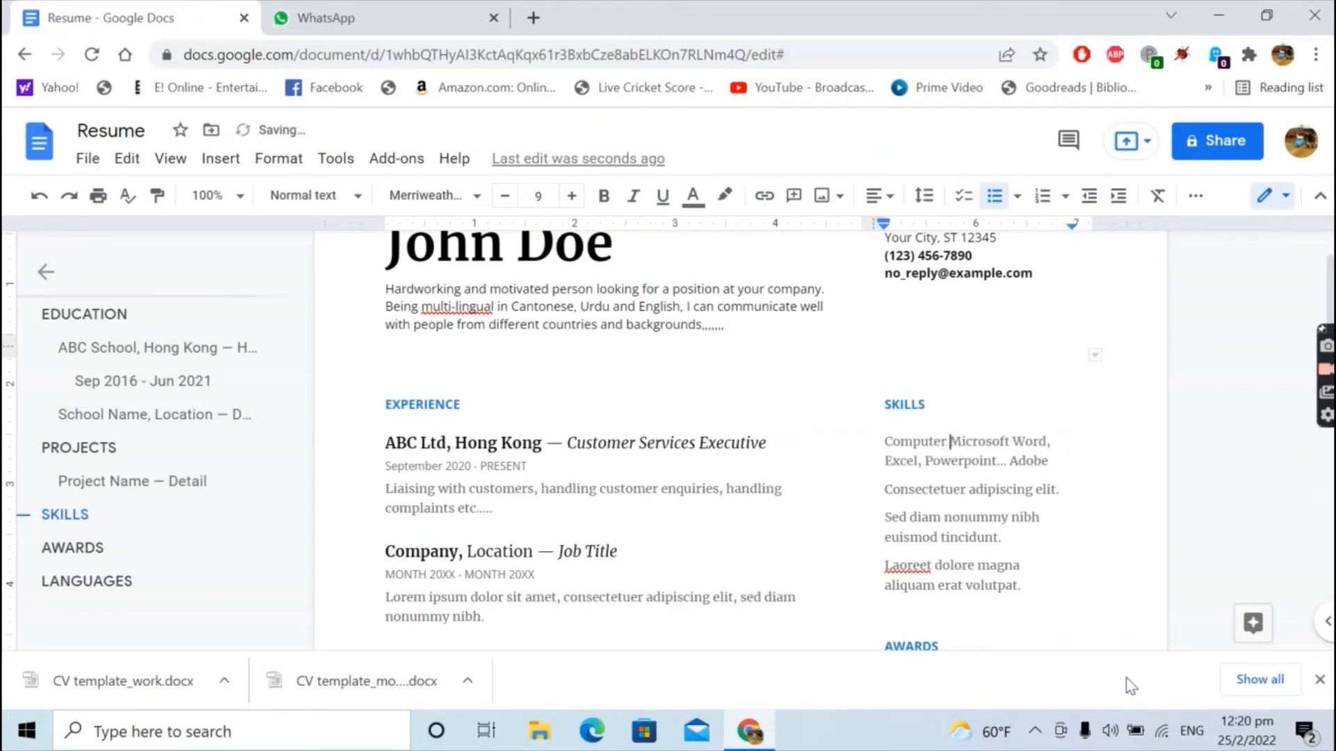
type(" skills:")
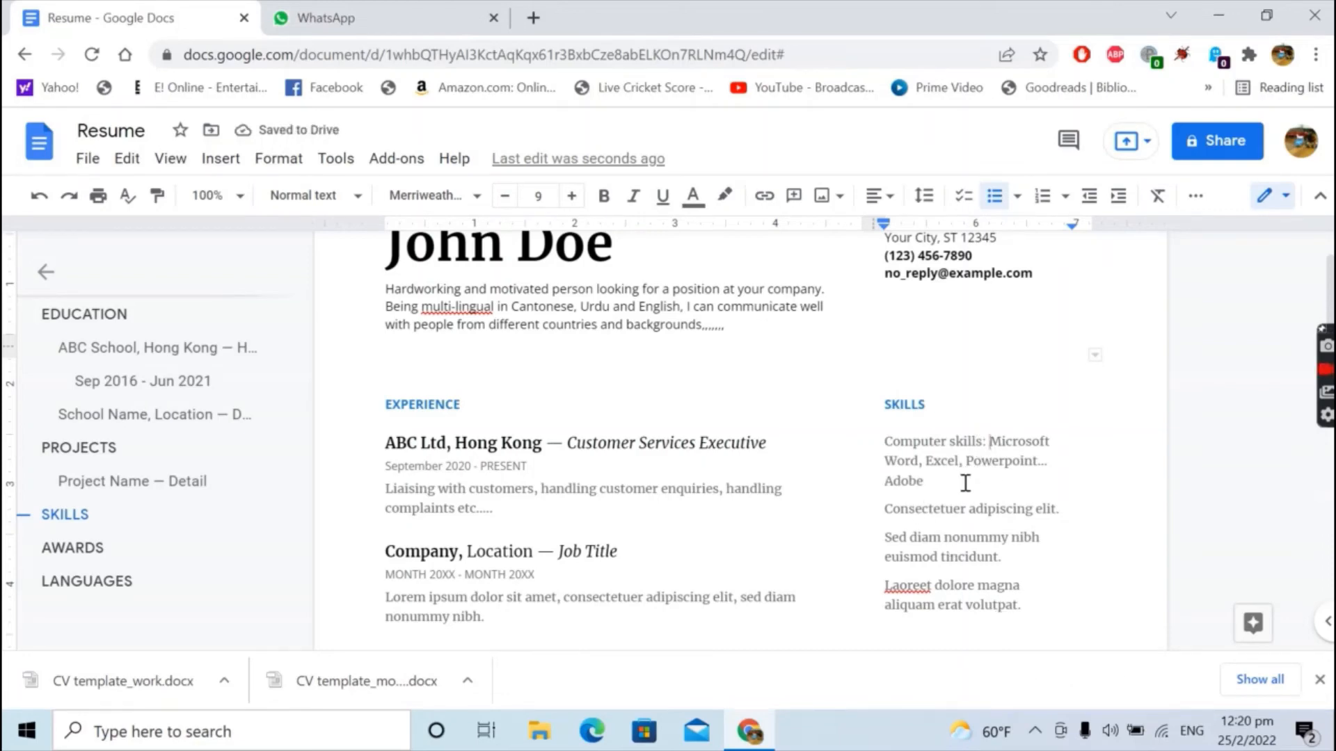
Replace the second placeholder line under Skills with "Languages: Fluent spoken & written english, fluent Can"
left_click_drag(883, 508, 1052, 515)
scroll(1082, 561, "down", 3)
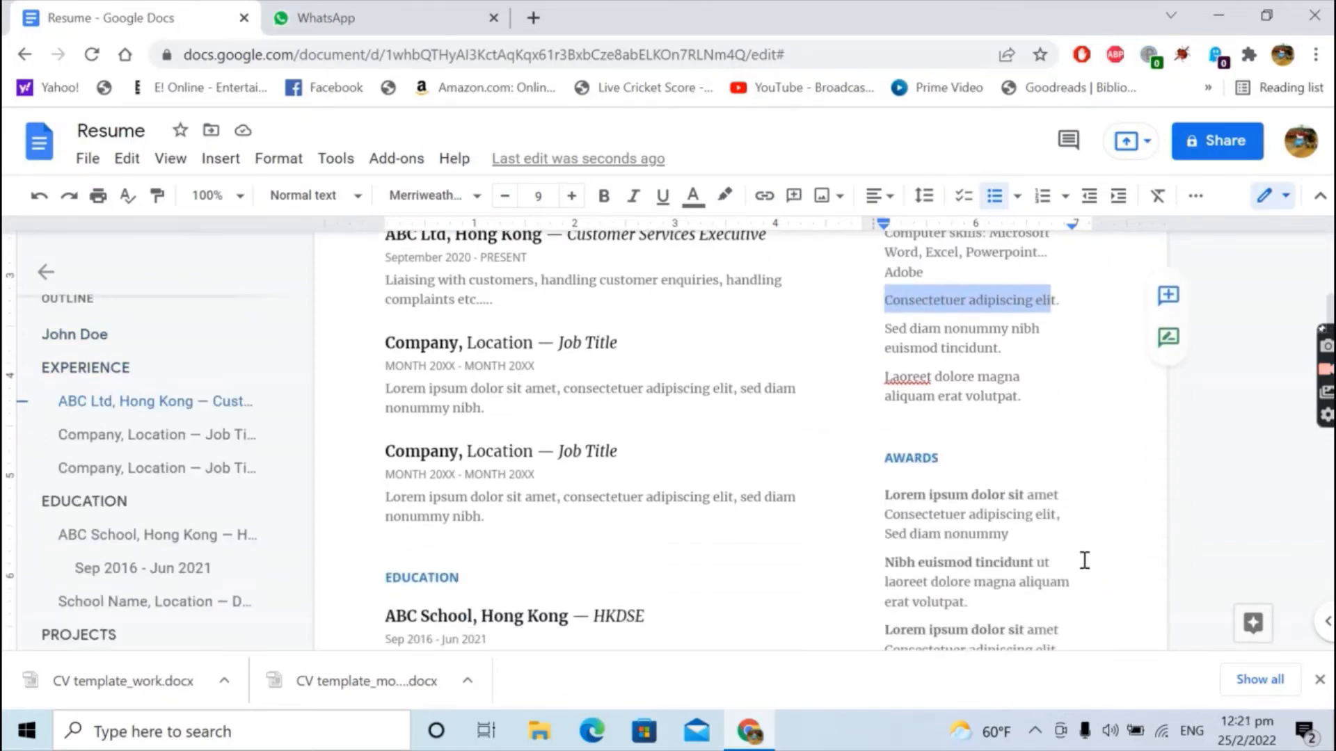
type("Langau")
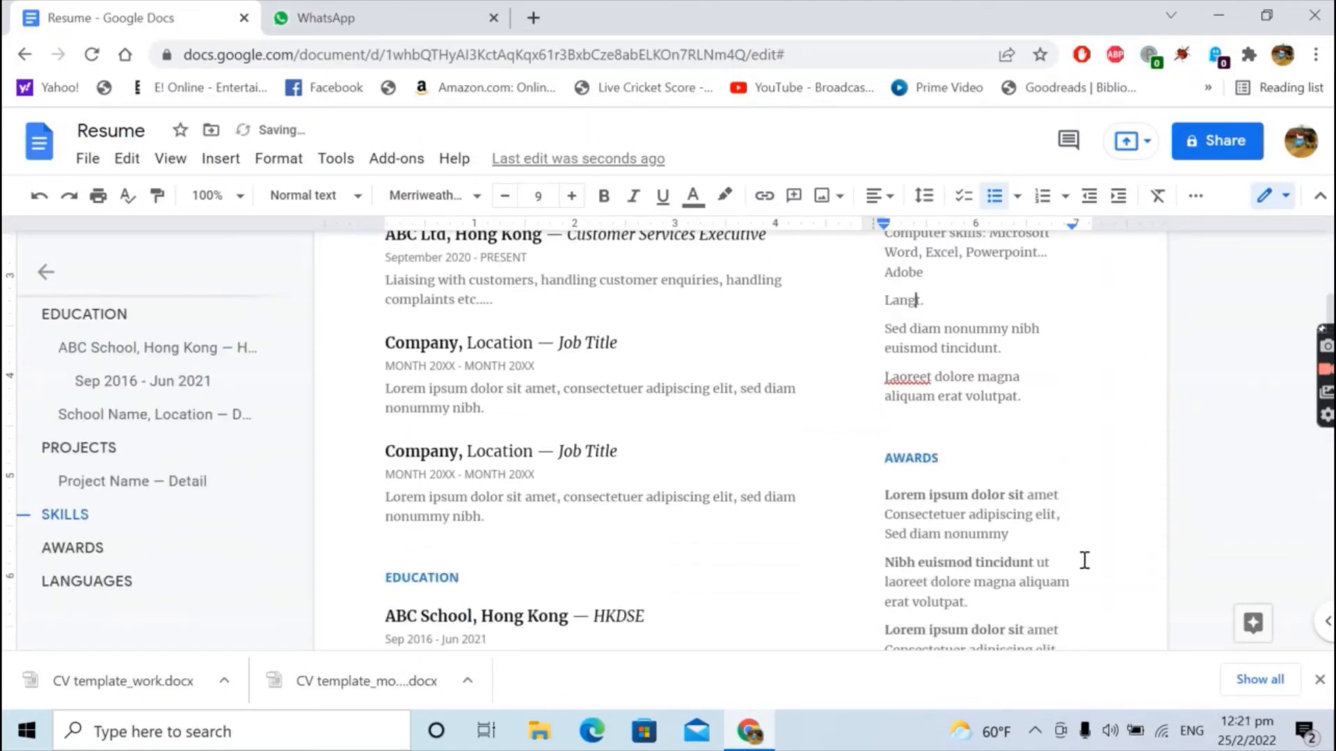
key("BackSpace")
key("BackSpace")
type("uages")
key("Delete")
key("Delete")
type(": Fluent ")
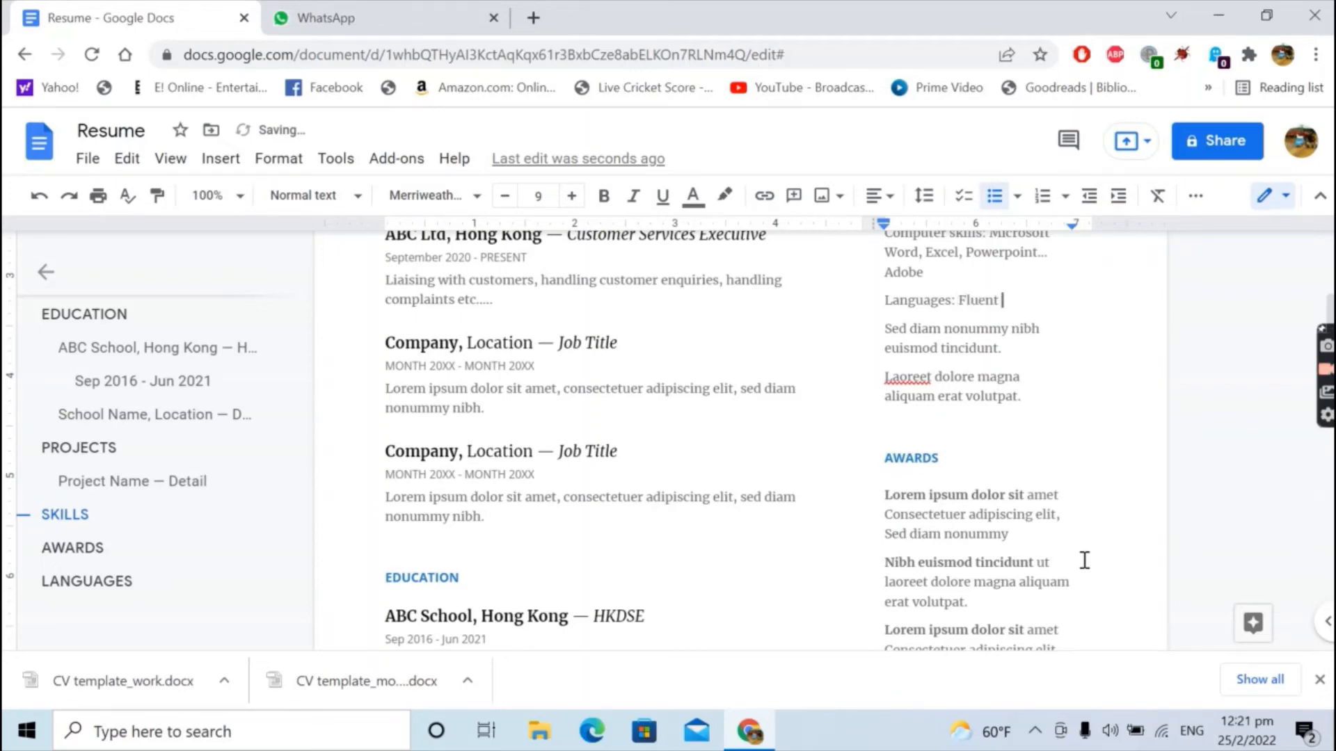
type("spoe")
key("BackSpace")
type("ken & writt")
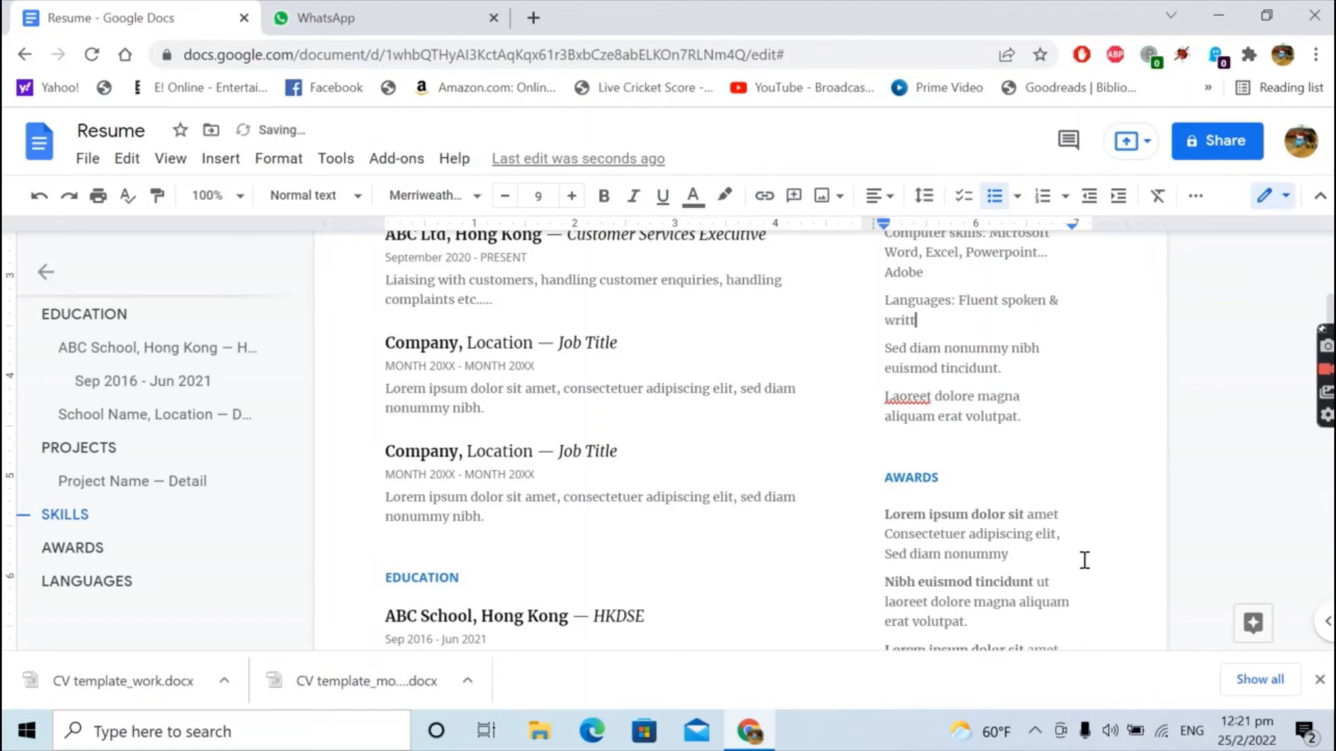
type("en english,")
type(" fl")
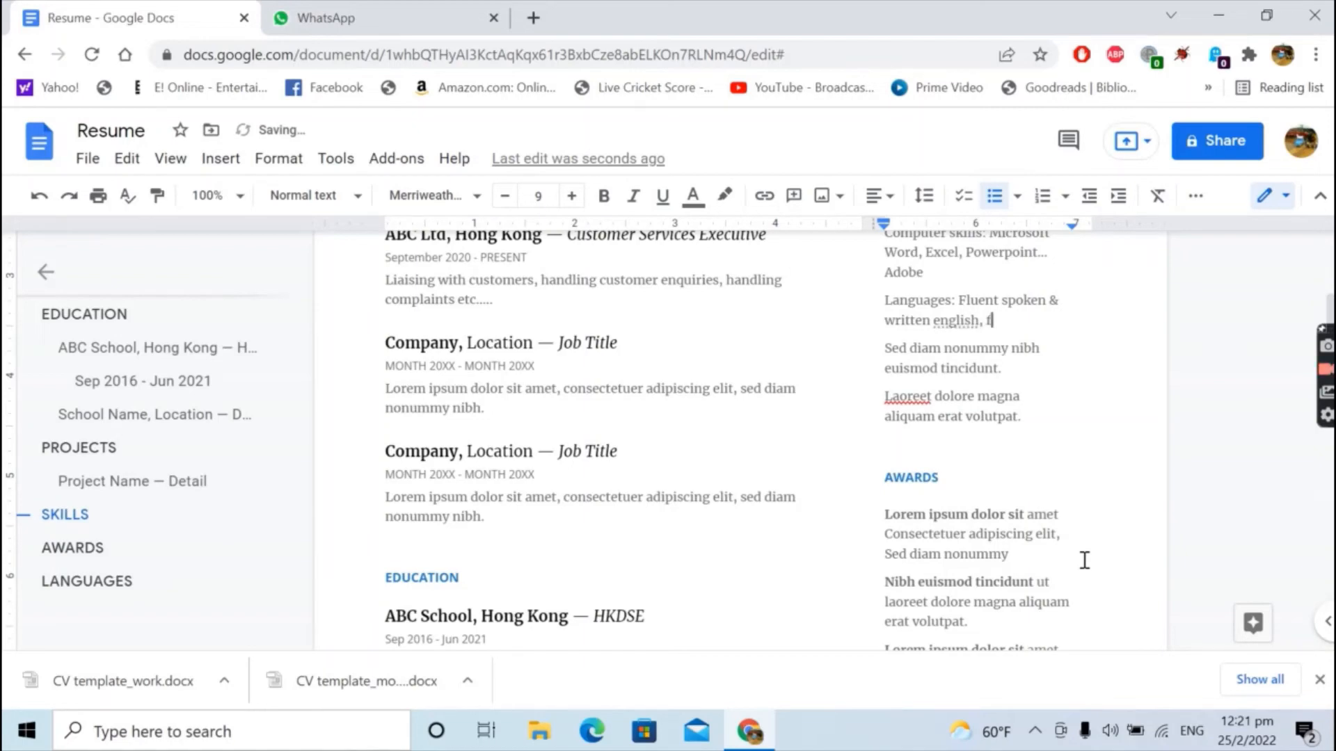
type("uent Can")
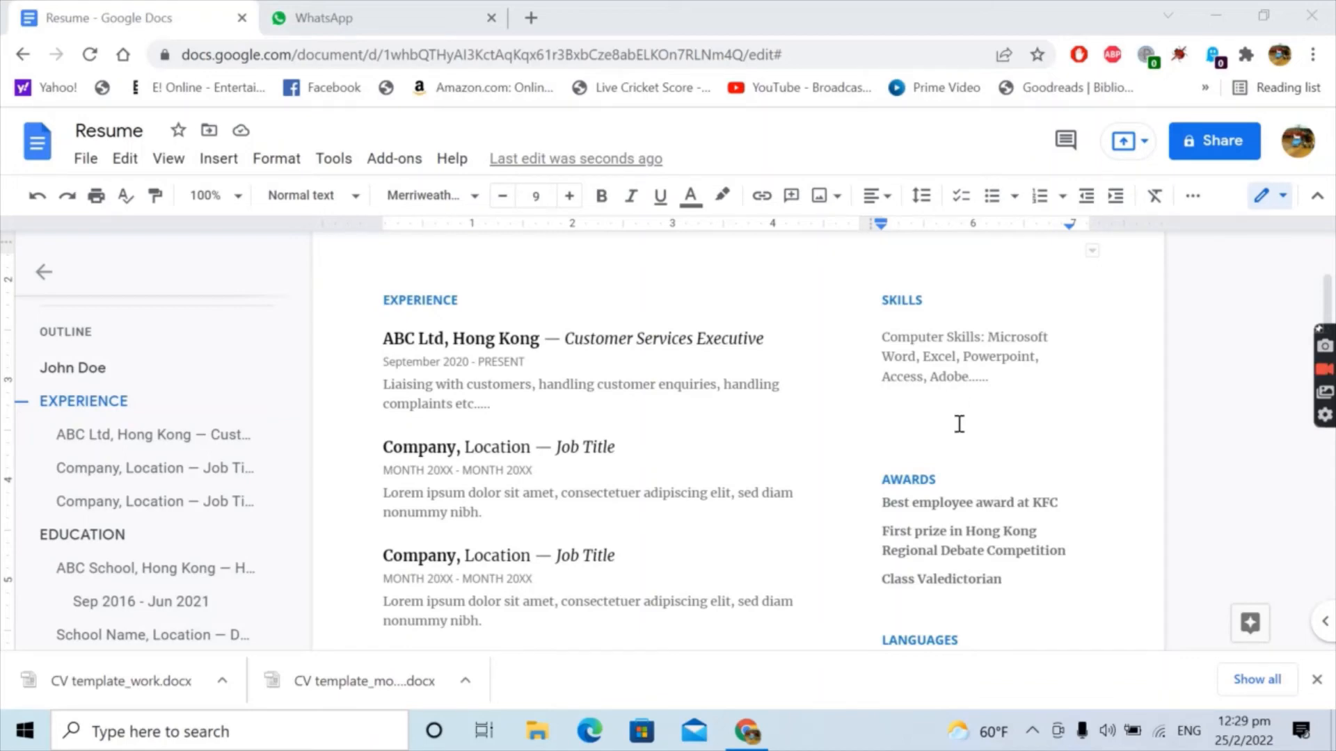
Add ", Hindi" after "Urdu" in the spoken languages line of the Languages section
scroll(959, 423, "down", 3)
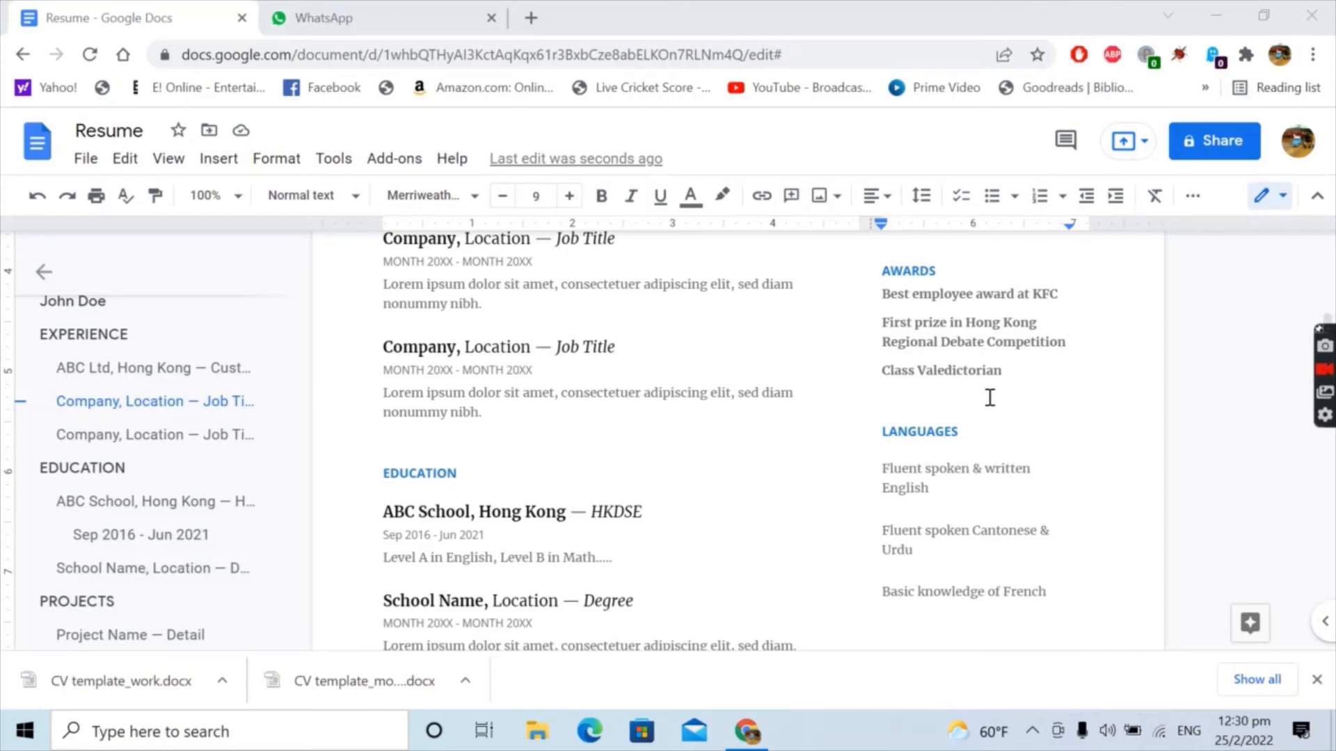
scroll(990, 397, "down", 2)
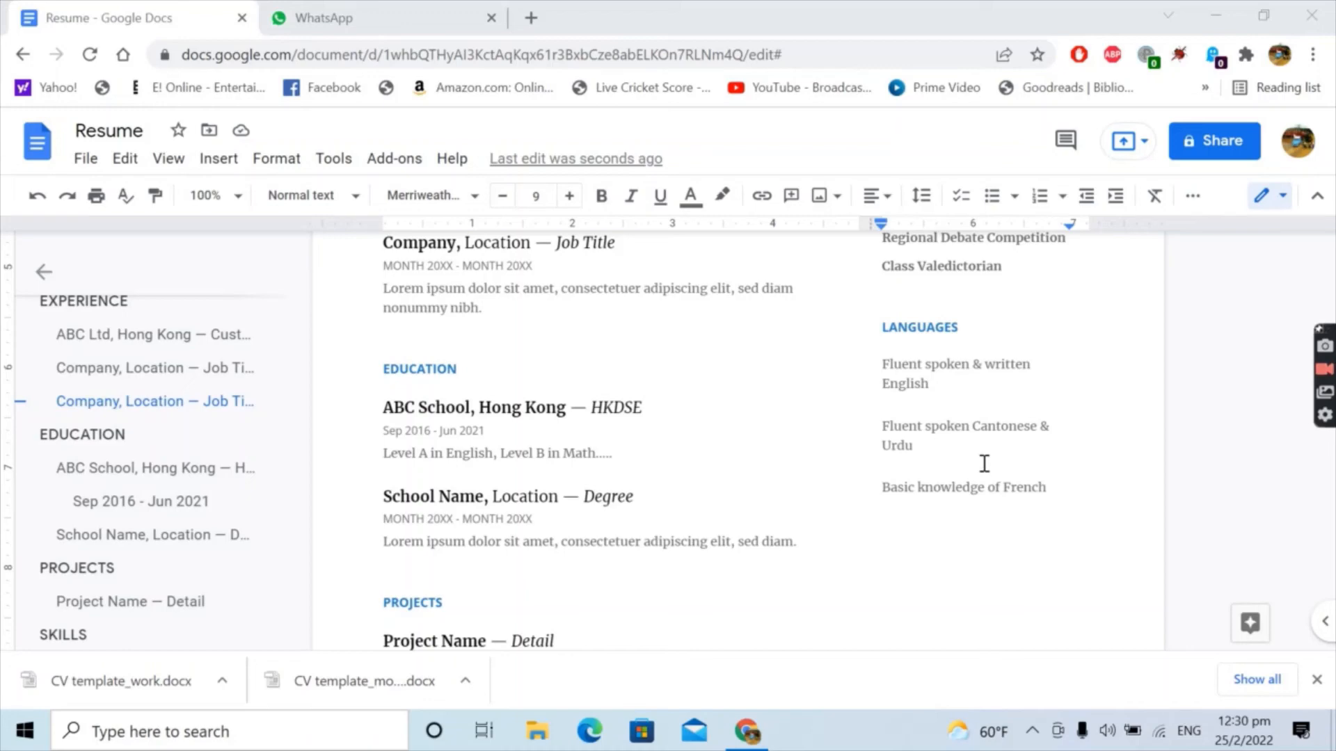
left_click(925, 448)
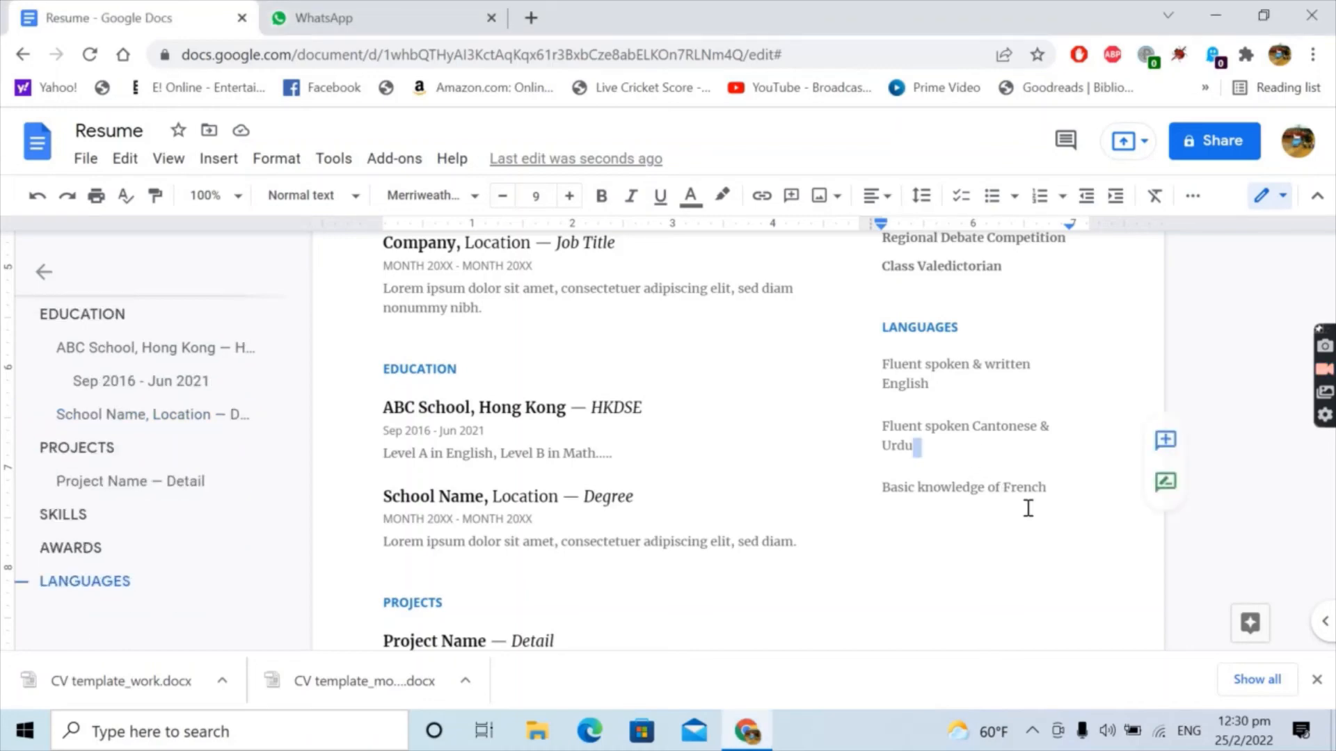
type(", ")
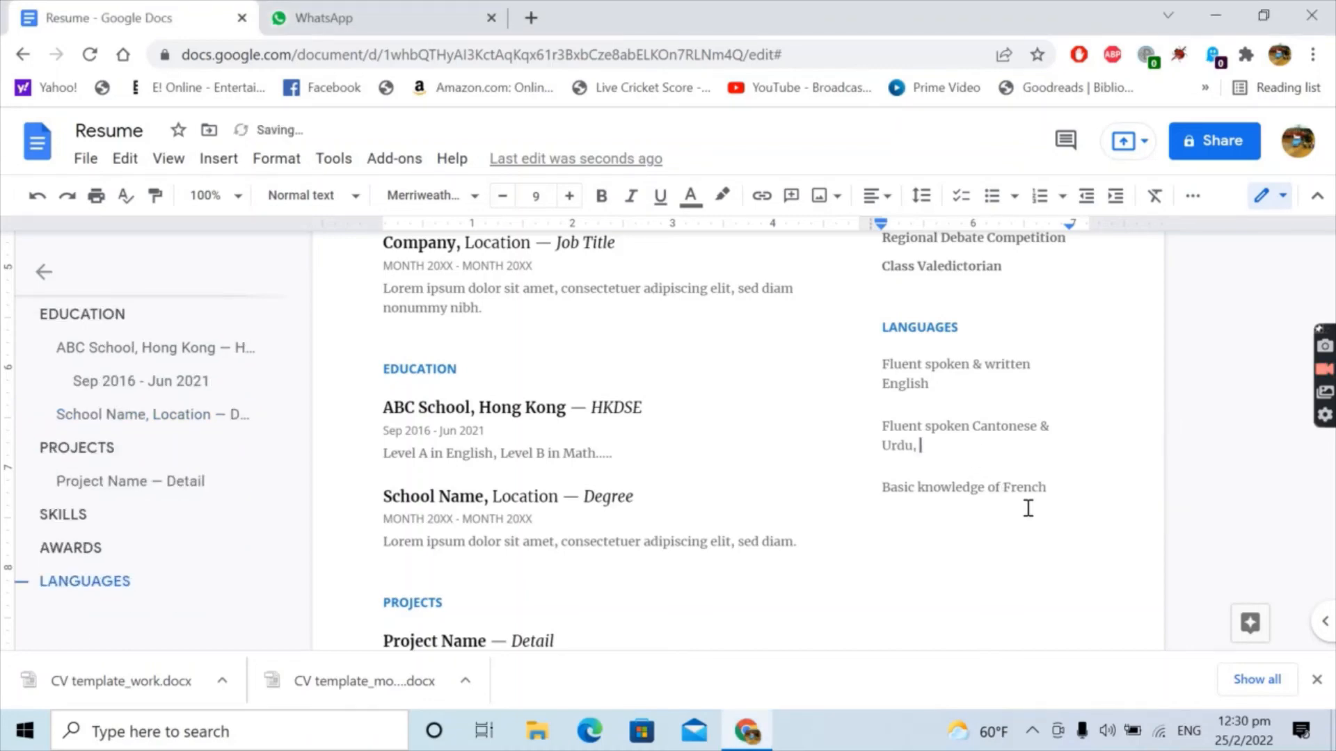
type("Hindi")
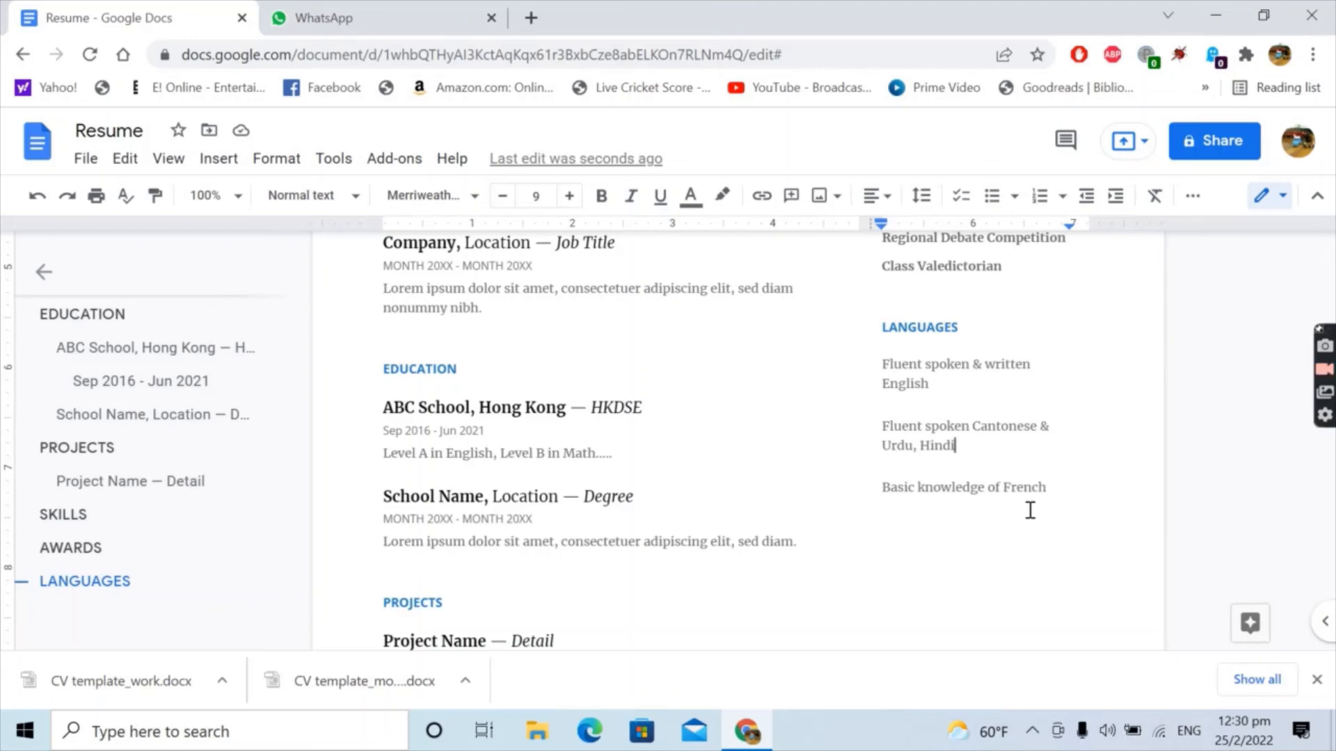
Correct the misspelled "multi-lingual" in the summary under the applicant's name to the suggested spelling "multilingual"
scroll(1030, 510, "down", 3)
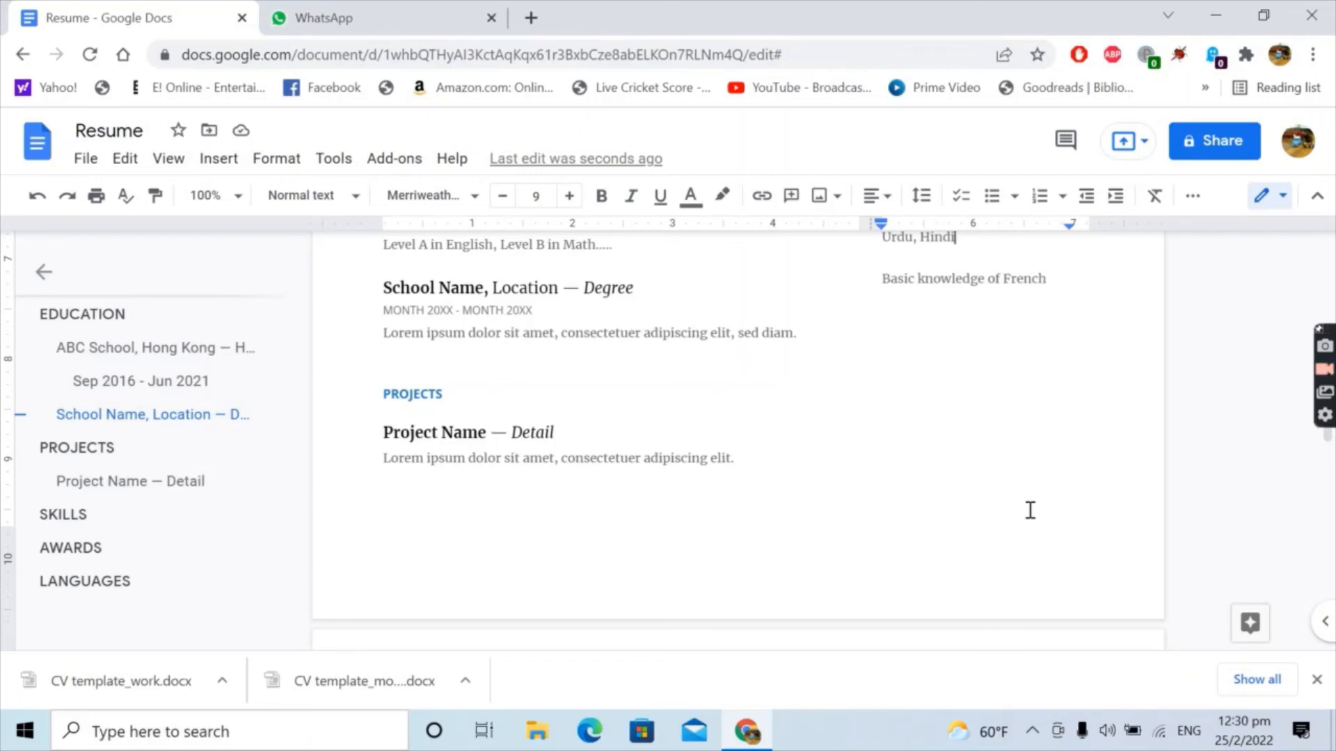
scroll(1031, 510, "down", 3)
scroll(1030, 510, "up", 5)
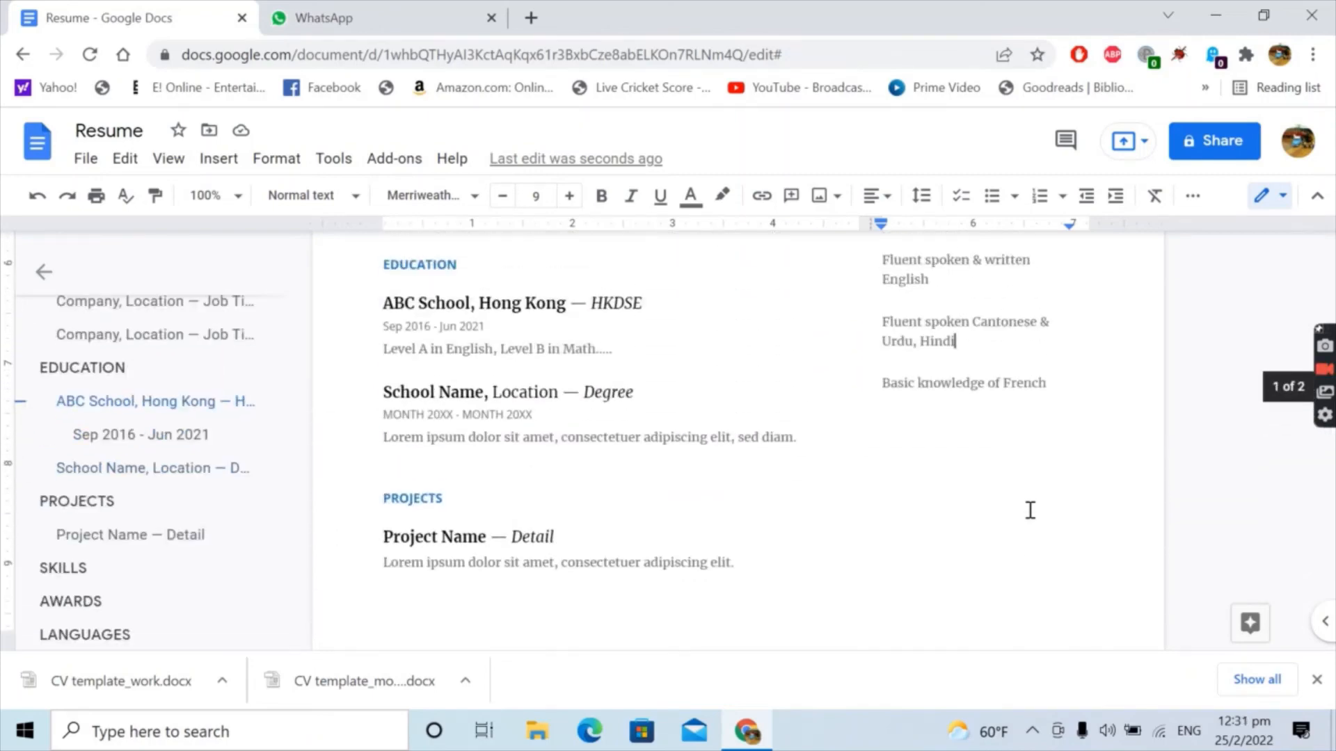
scroll(1030, 511, "up", 6)
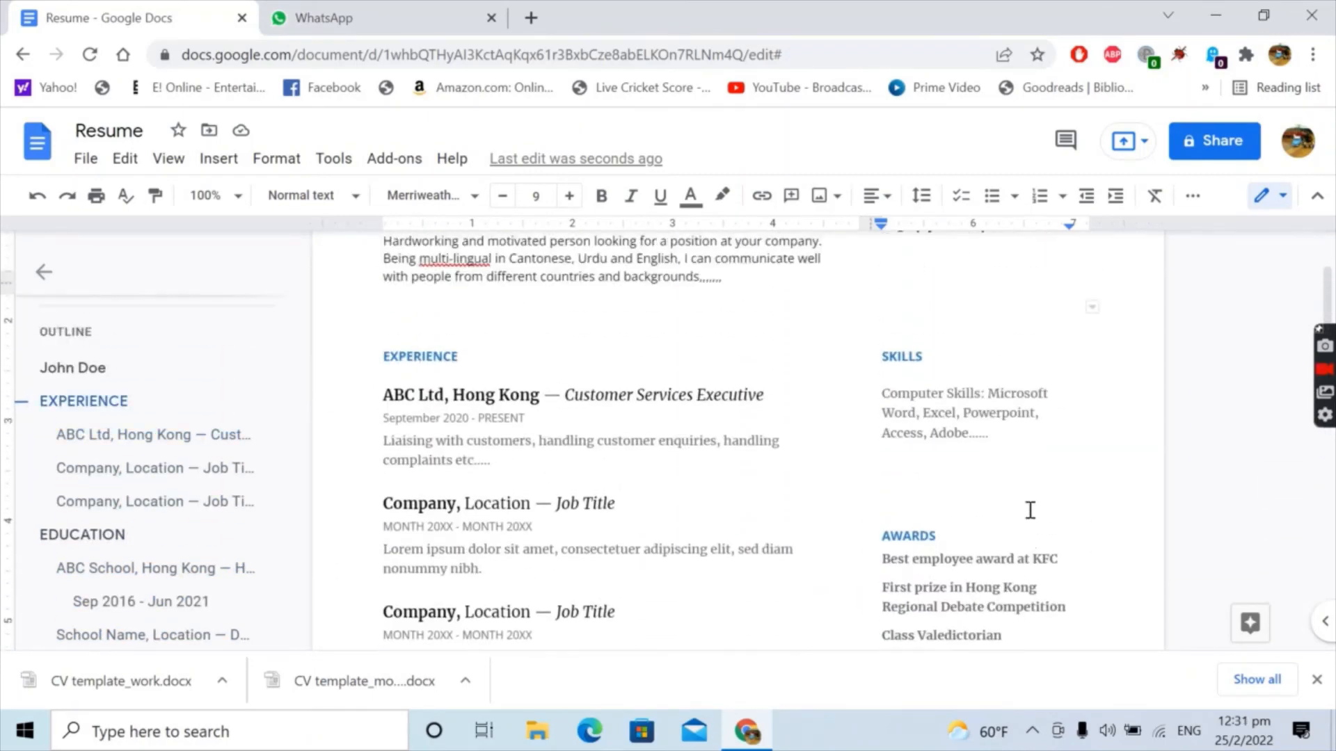
scroll(1030, 510, "up", 1)
scroll(1031, 511, "up", 2)
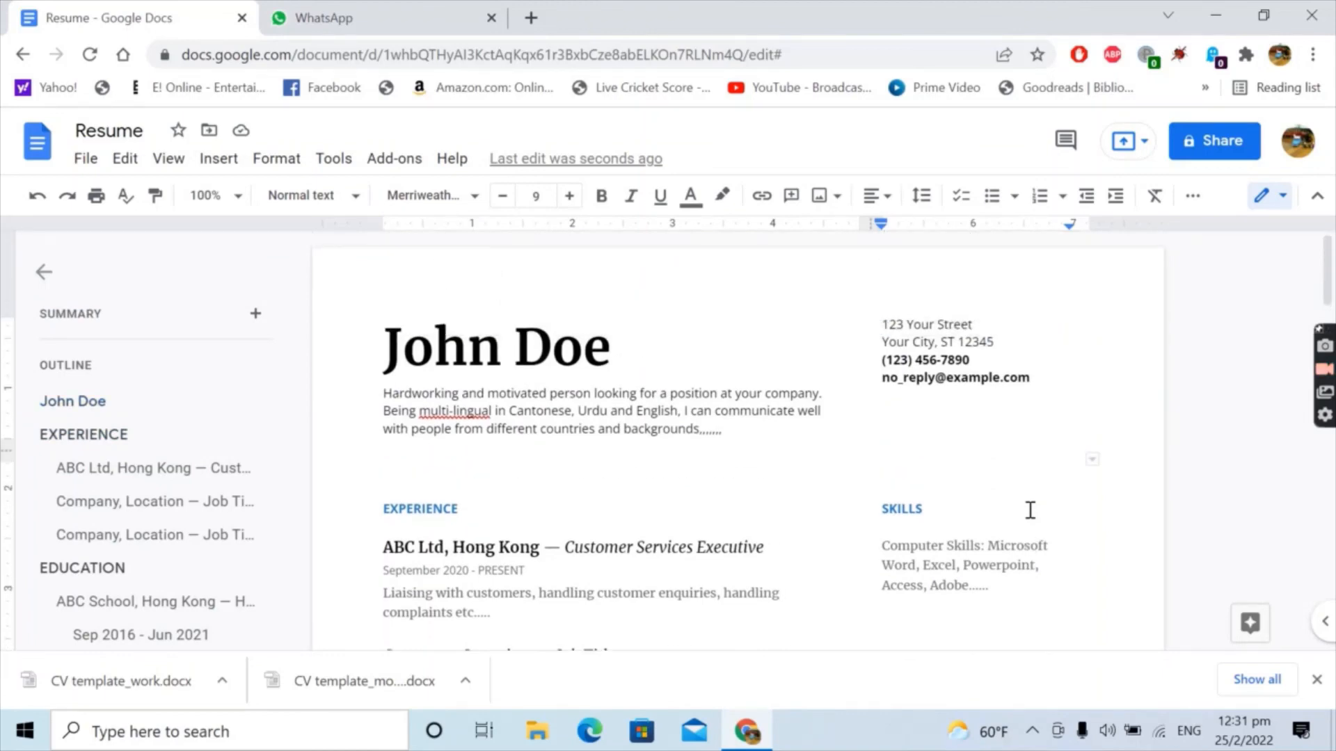
right_click(471, 417)
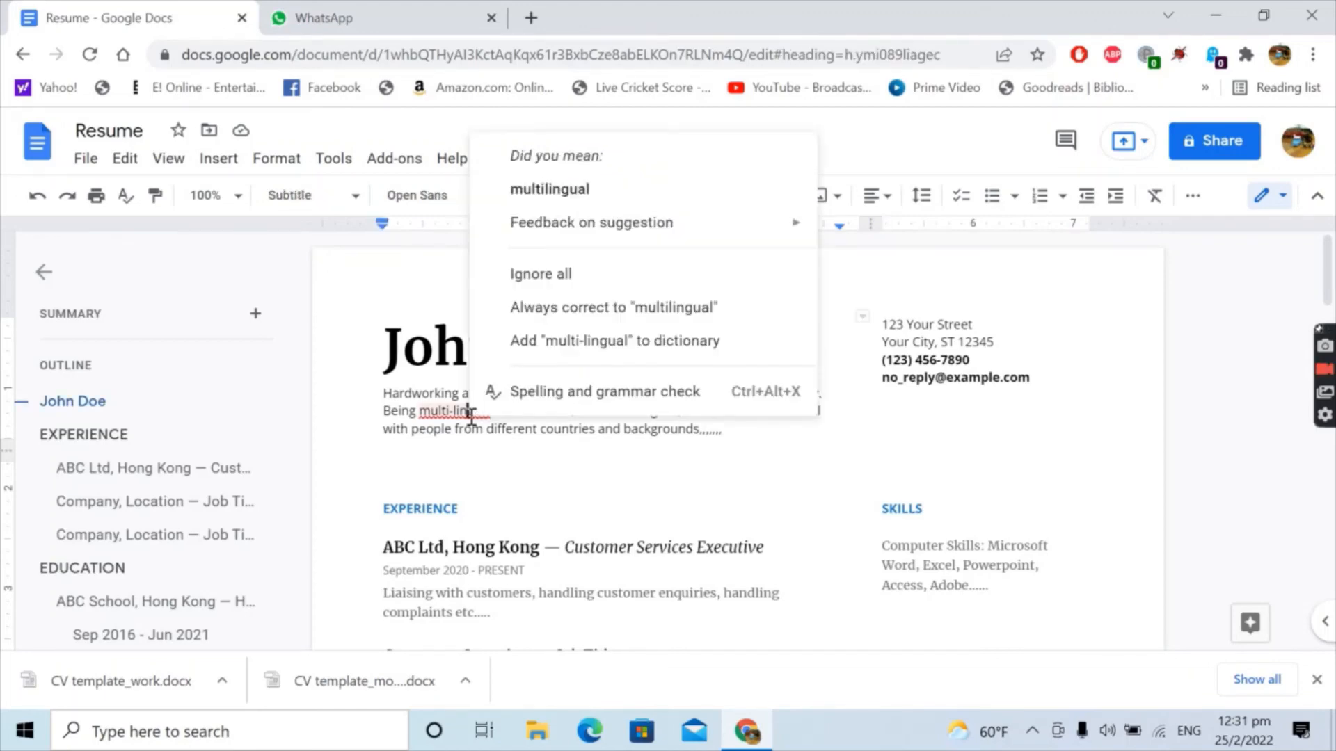
left_click(588, 190)
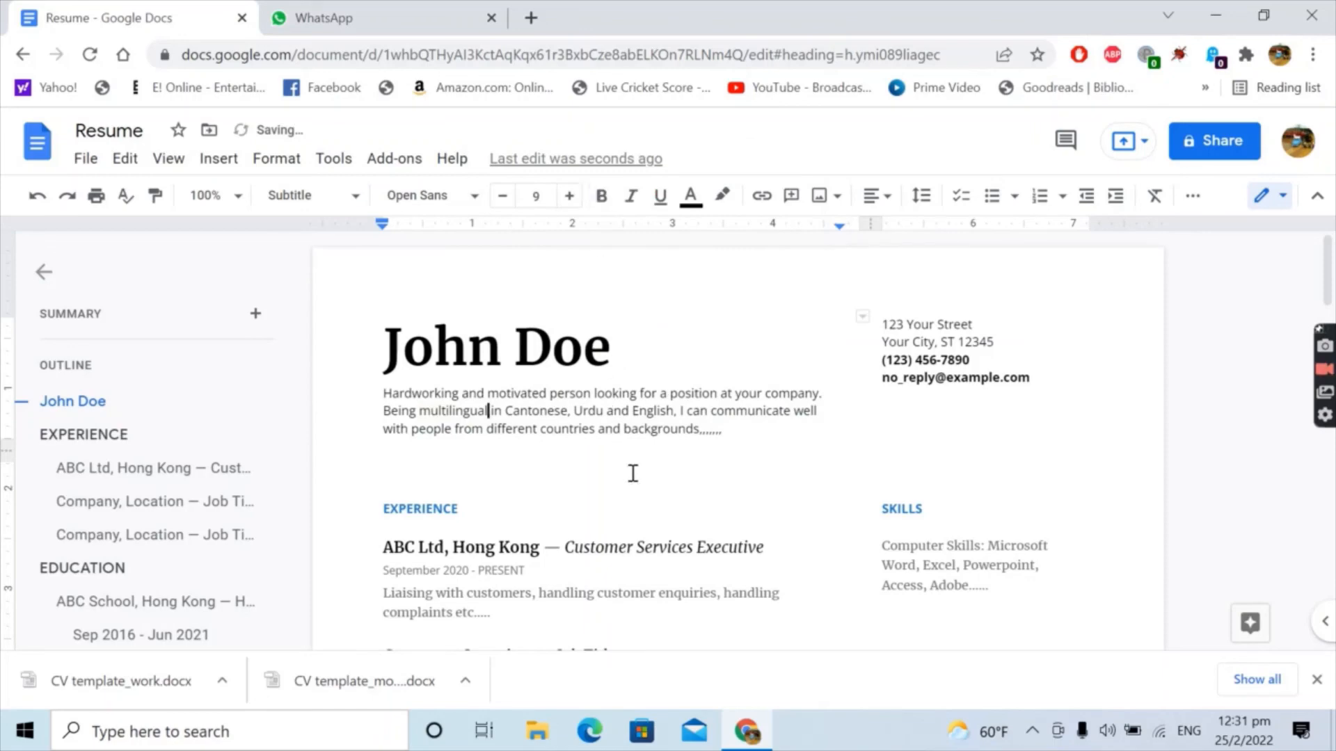
left_click(749, 431)
scroll(748, 432, "down", 2)
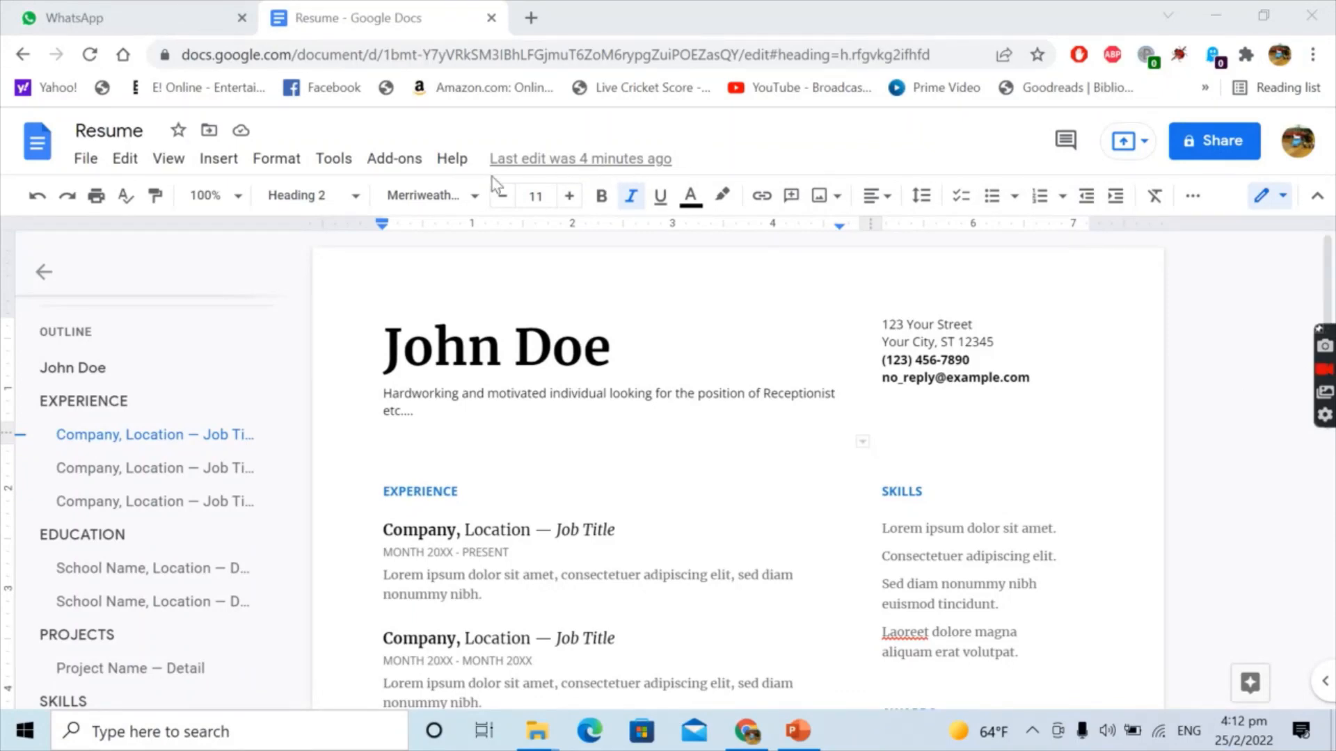
Download the resume as a PDF document
left_click(84, 161)
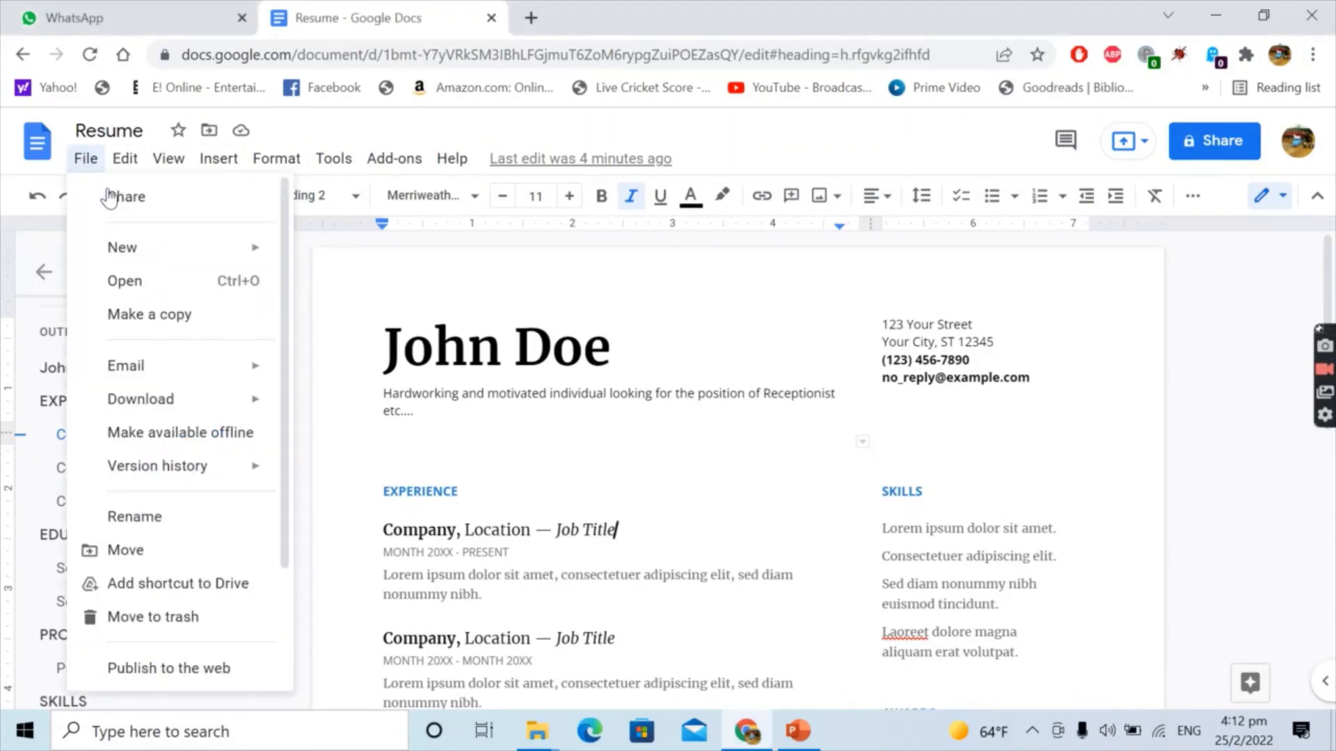
mouse_move(174, 407)
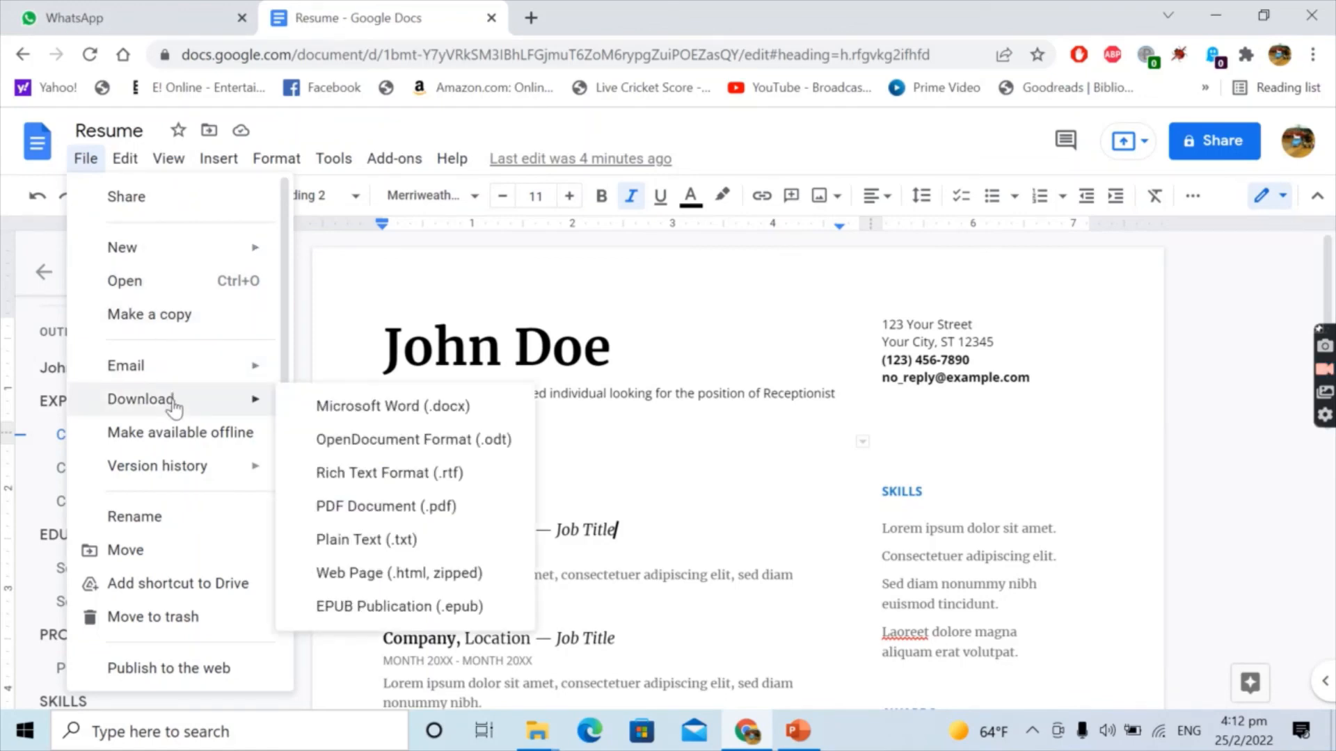
left_click(394, 515)
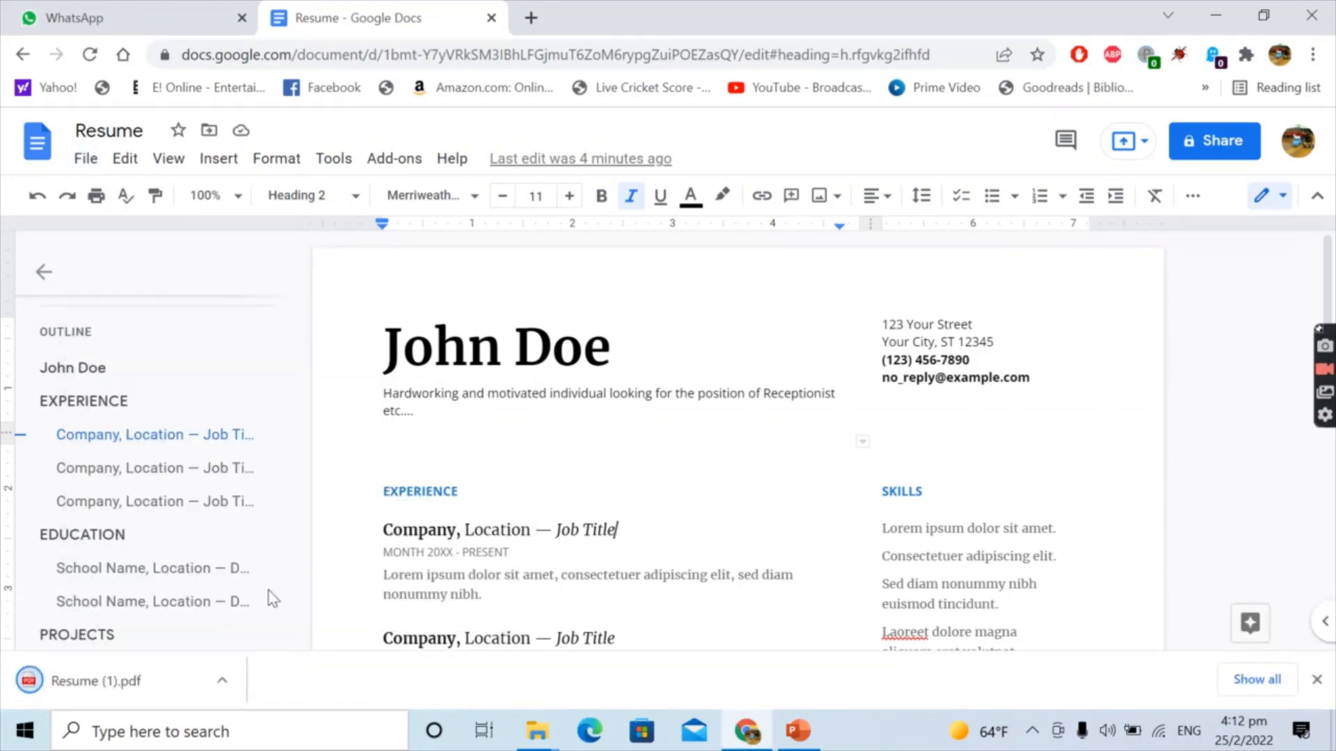
Open the downloaded resume PDF and look through its page from beginning to end
left_click(149, 688)
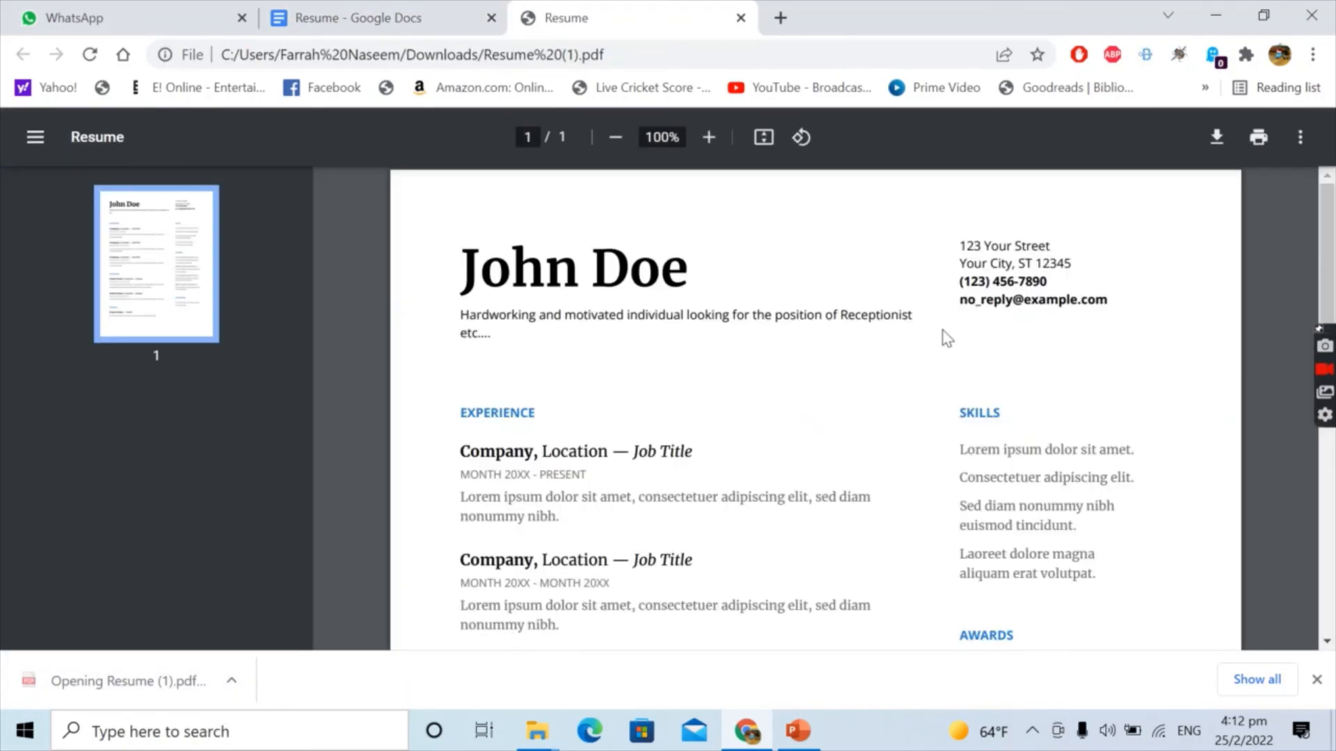
scroll(950, 345, "down", 1)
scroll(949, 346, "down", 8)
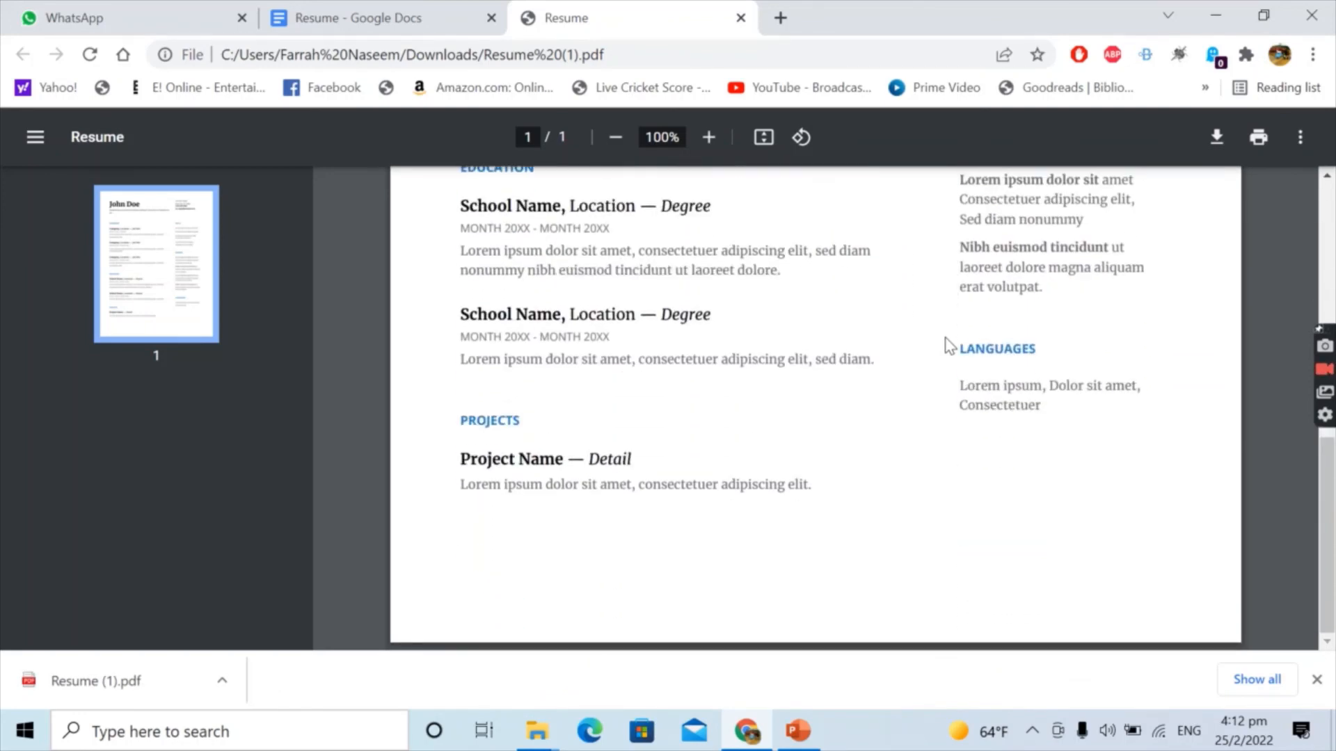
scroll(949, 346, "up", 8)
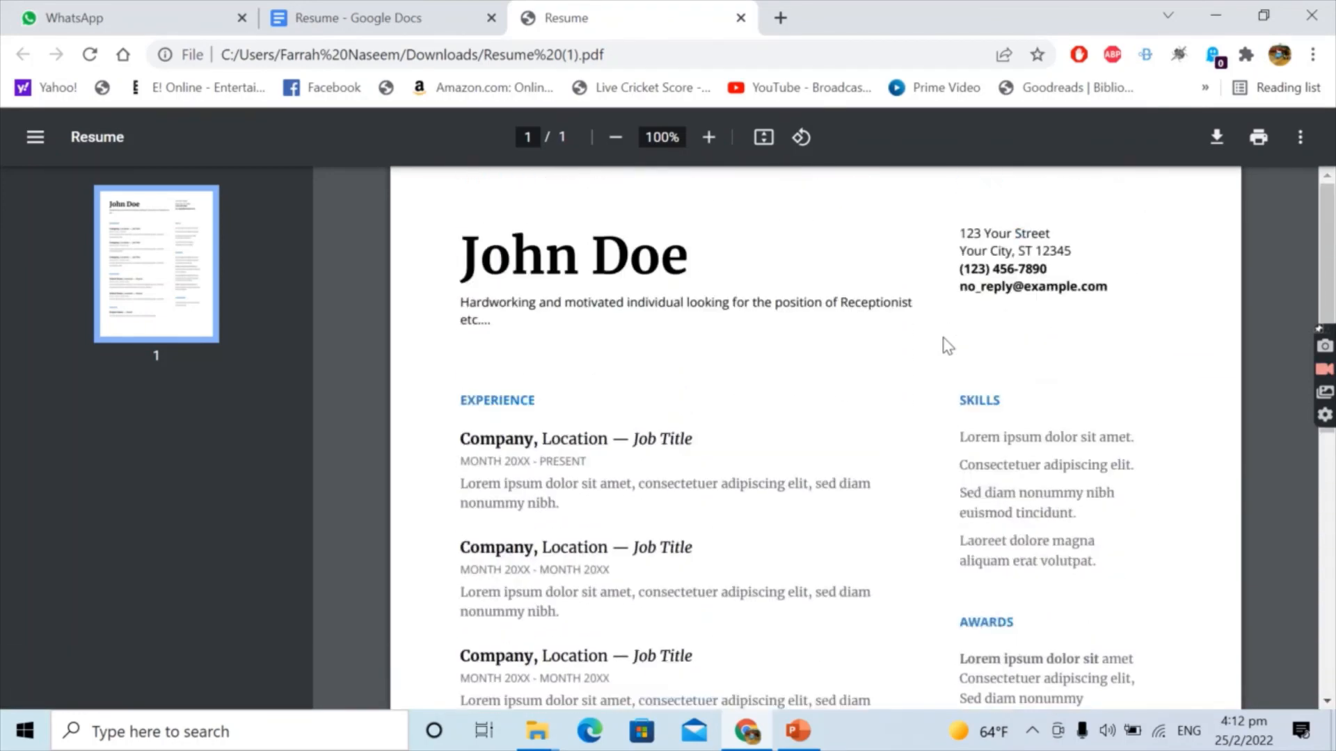